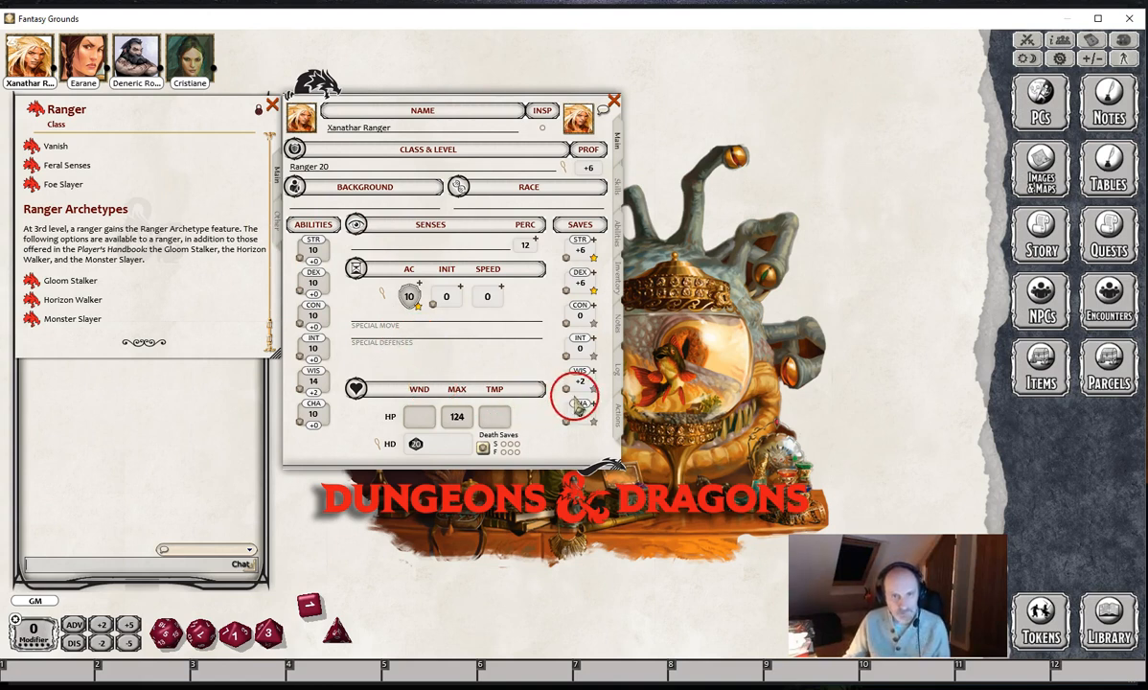
Step: Show the ranger character's actions and open the Gloom Stalker archetype's list of features
{"action": "left_click", "coordinate": [616, 416]}
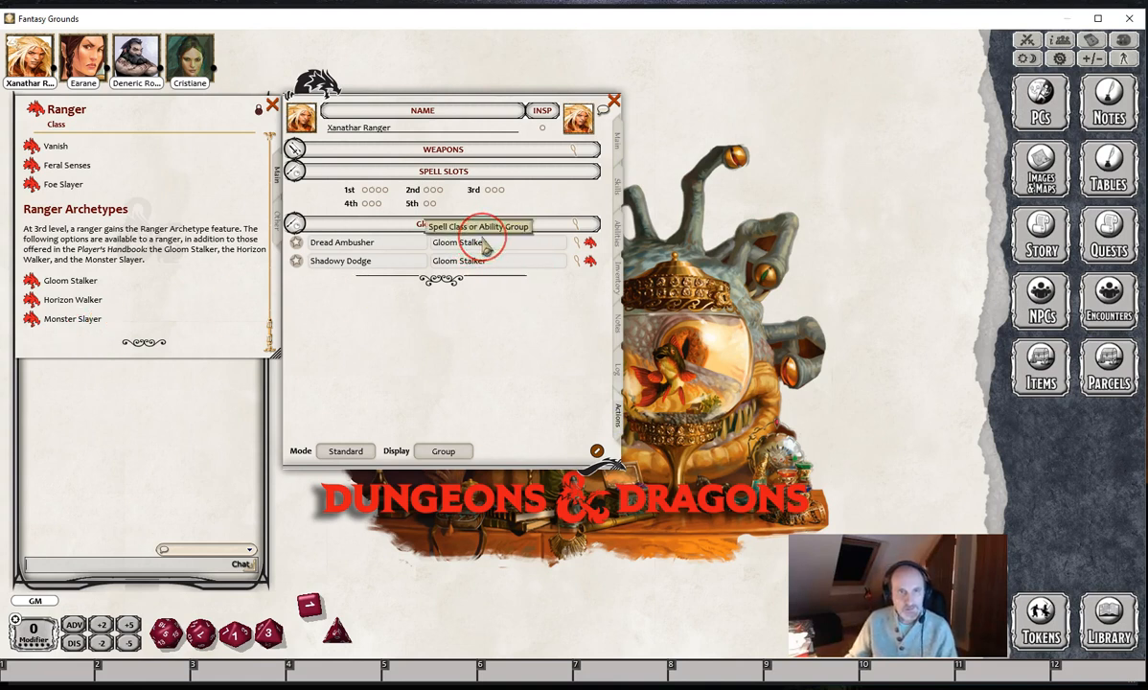
{"action": "left_click", "coordinate": [523, 315]}
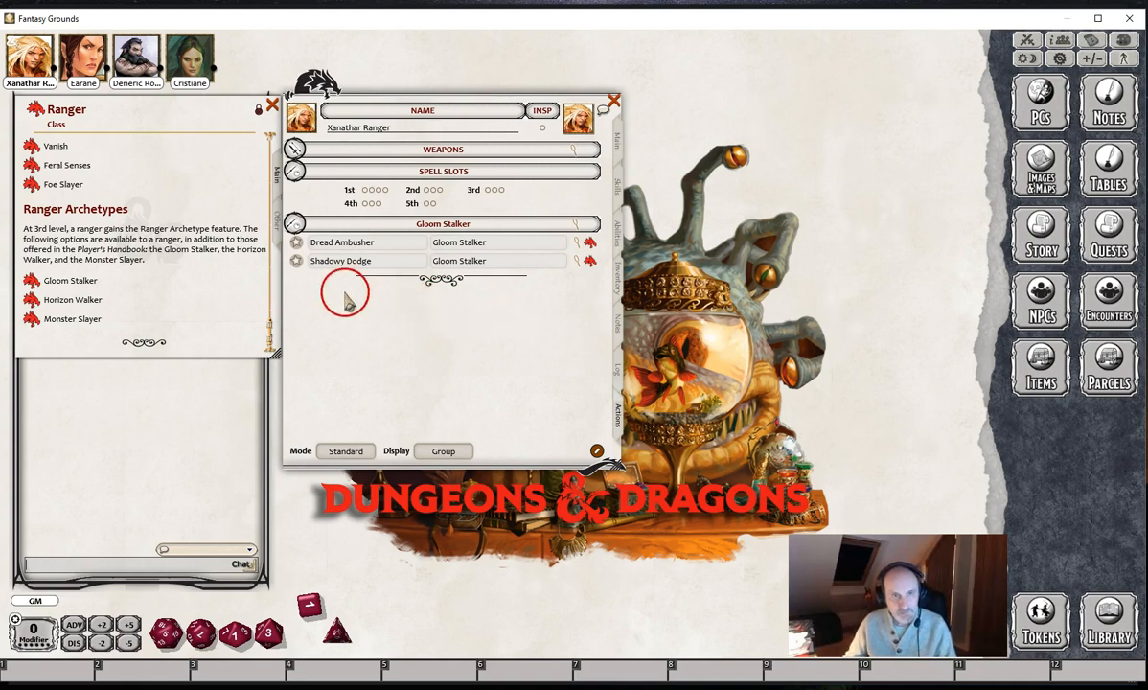
{"action": "left_click", "coordinate": [34, 285]}
{"action": "scroll", "coordinate": [149, 328], "scroll_direction": "down", "scroll_amount": 5}
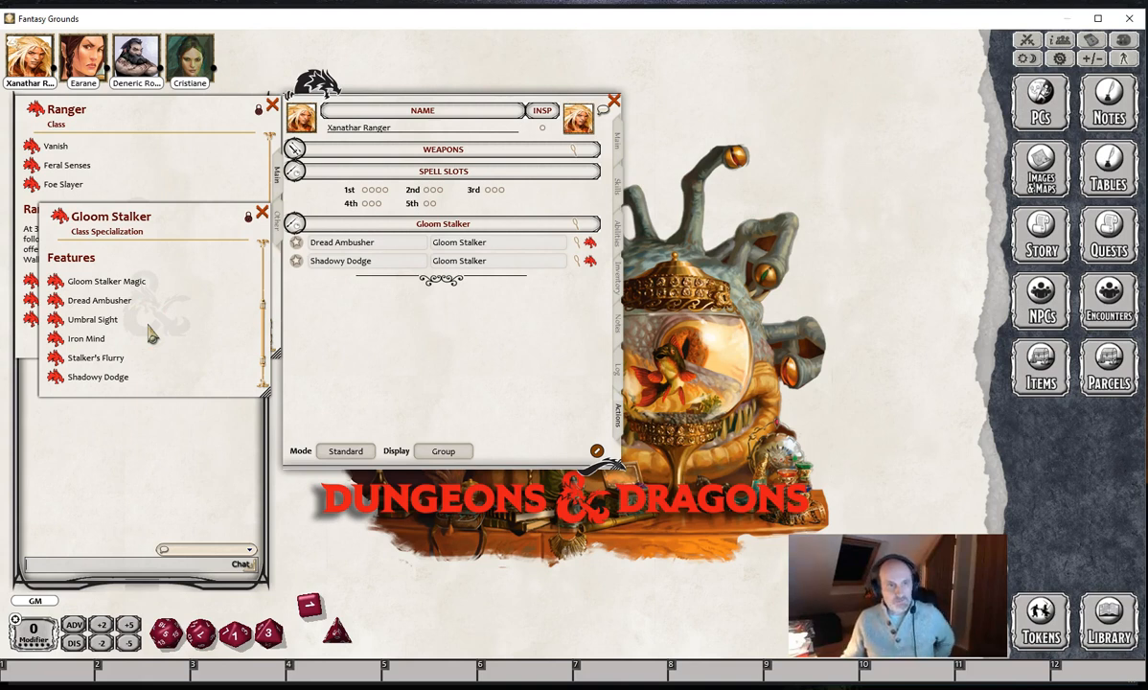
Step: Read the Gloom Stalker Magic and Umbral Sight feature descriptions, closing each one
{"action": "left_click", "coordinate": [55, 282]}
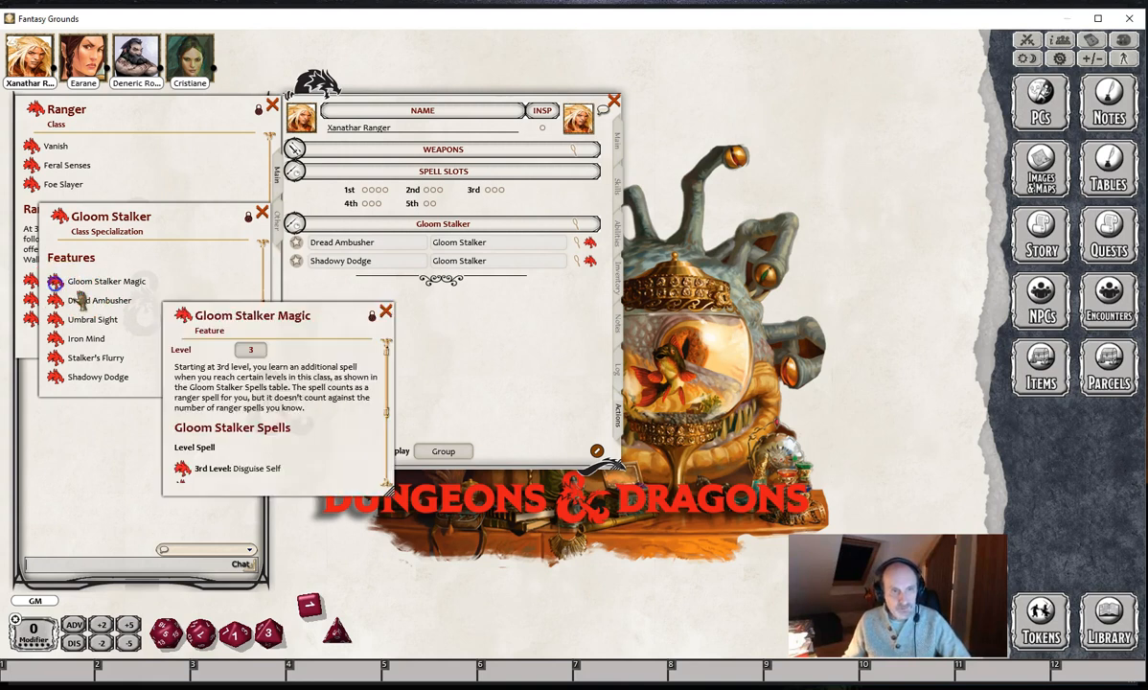
{"action": "left_click", "coordinate": [385, 312]}
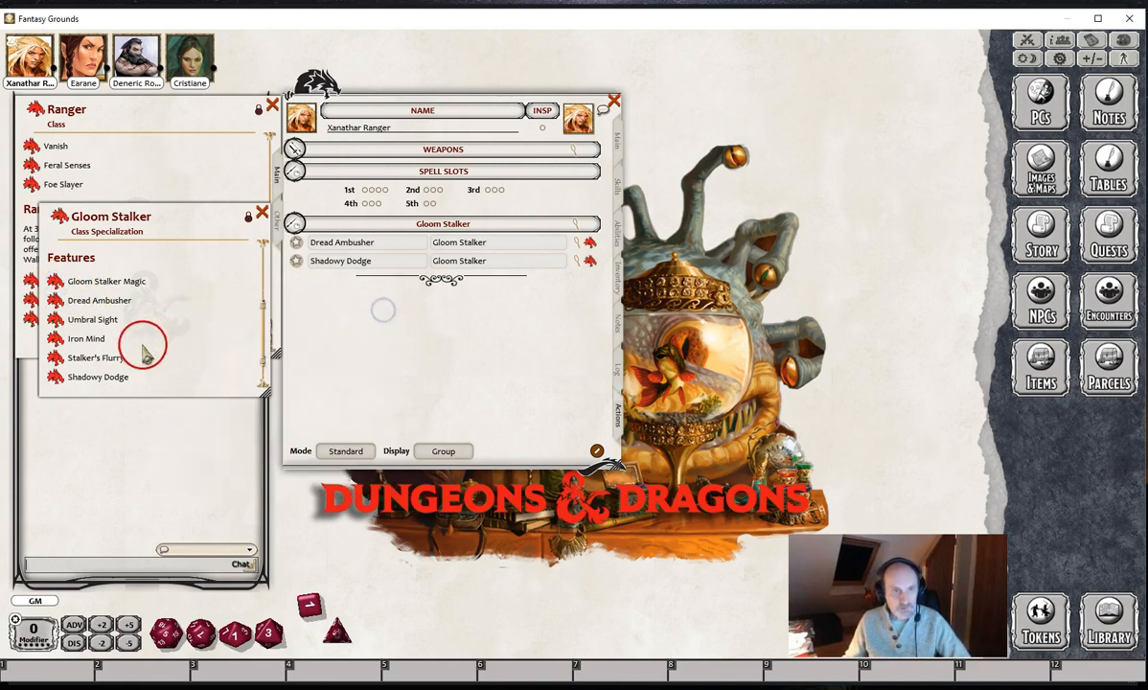
{"action": "left_click", "coordinate": [55, 317]}
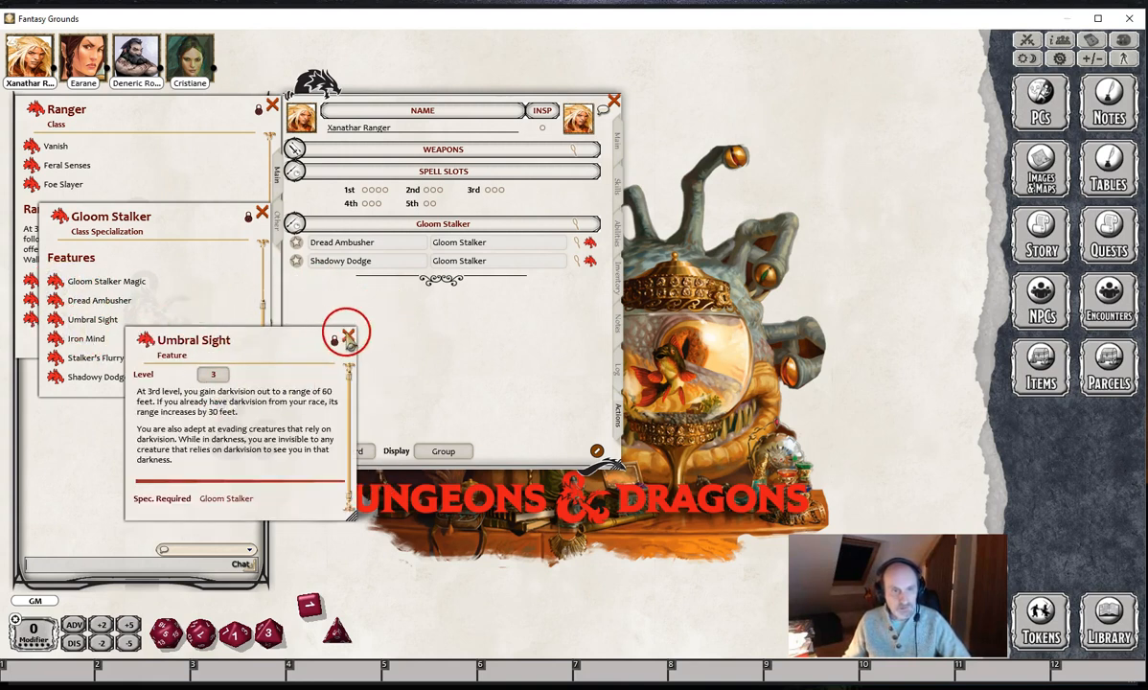
{"action": "left_click", "coordinate": [348, 338]}
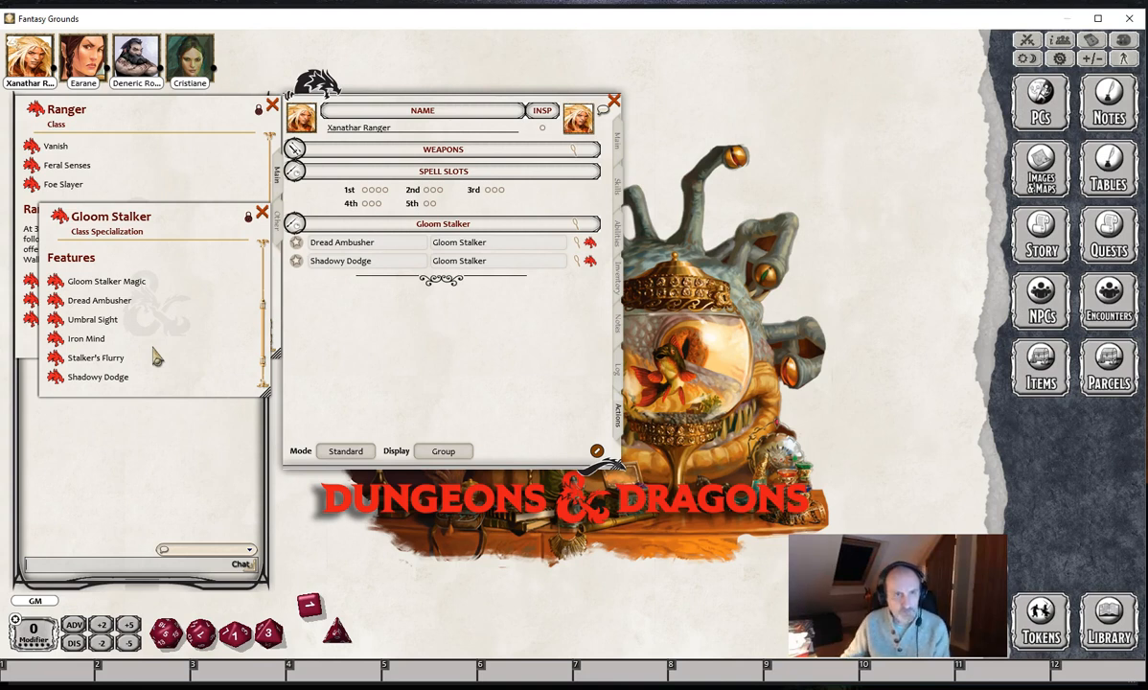
Step: With the Dread Ambusher description open for reference, set that ability's initiative effect text to "Dread Ambusher; INIT: [WIS]"
{"action": "left_click", "coordinate": [55, 300]}
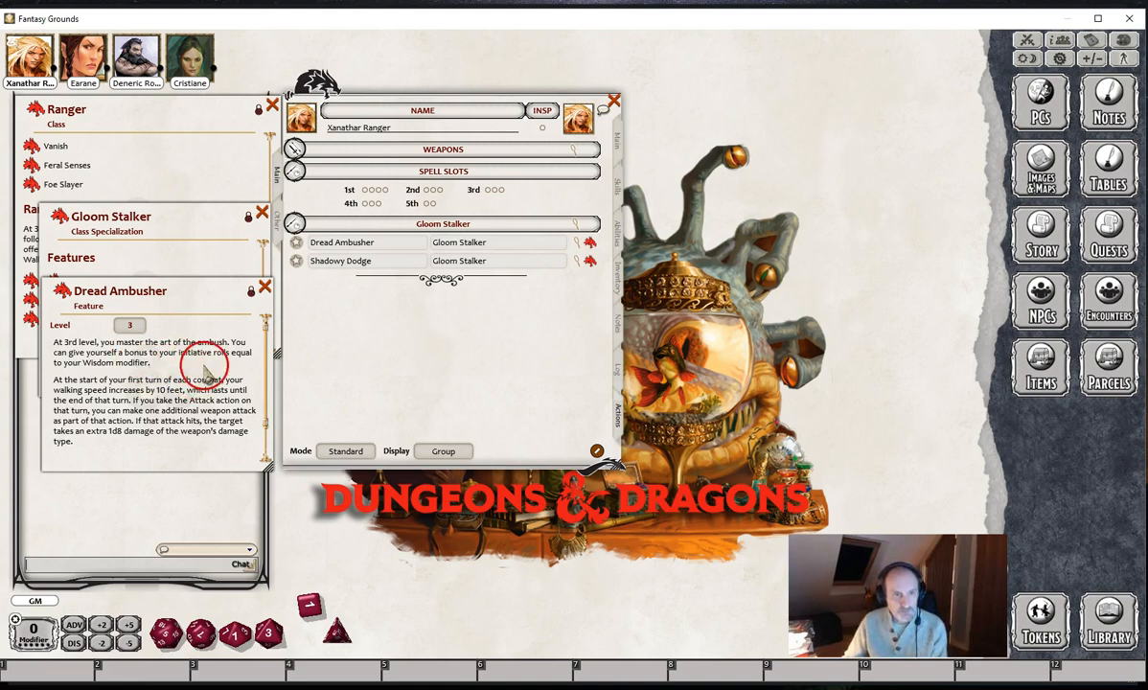
{"action": "left_click", "coordinate": [575, 241]}
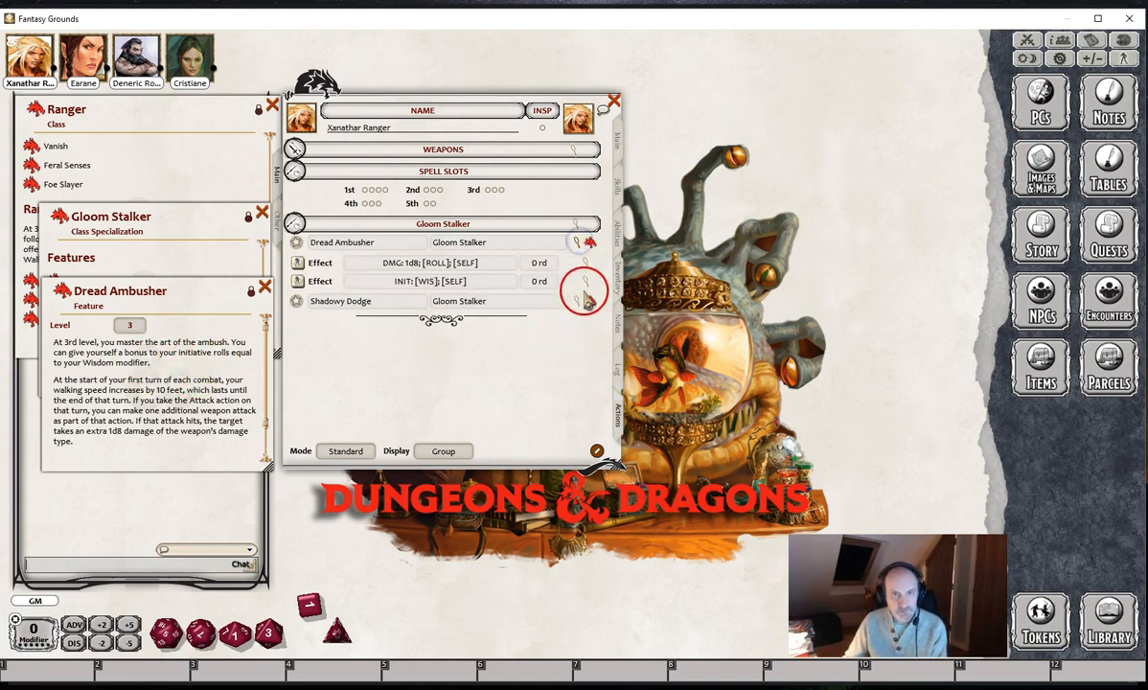
{"action": "left_click", "coordinate": [584, 281]}
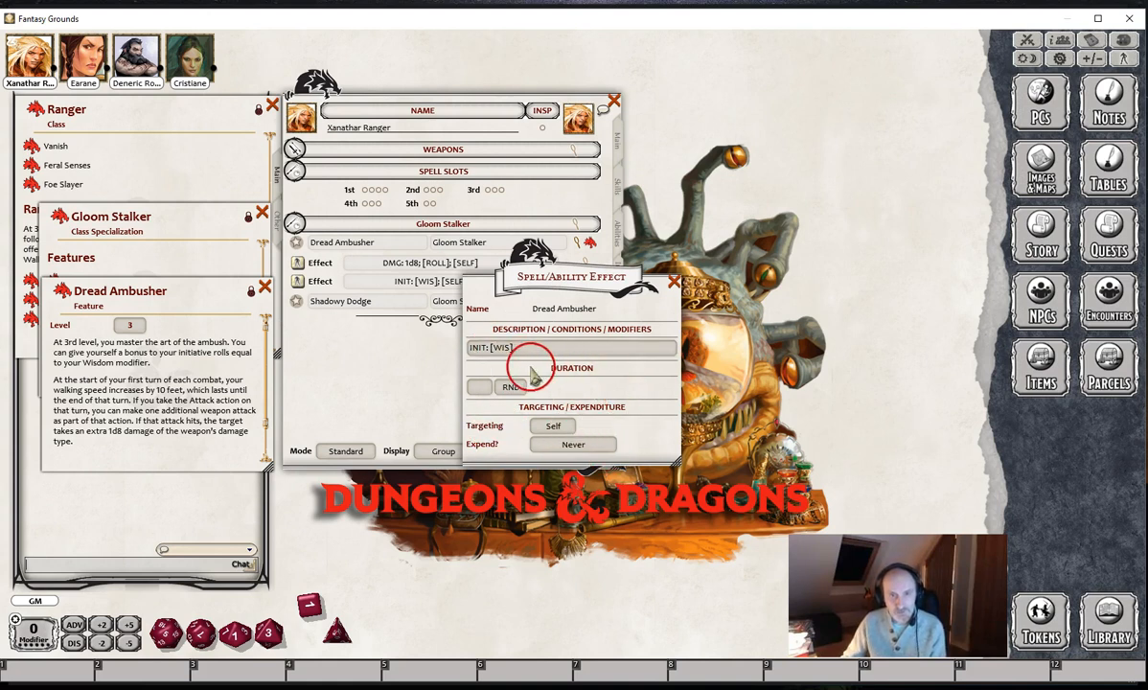
{"action": "left_click", "coordinate": [471, 350]}
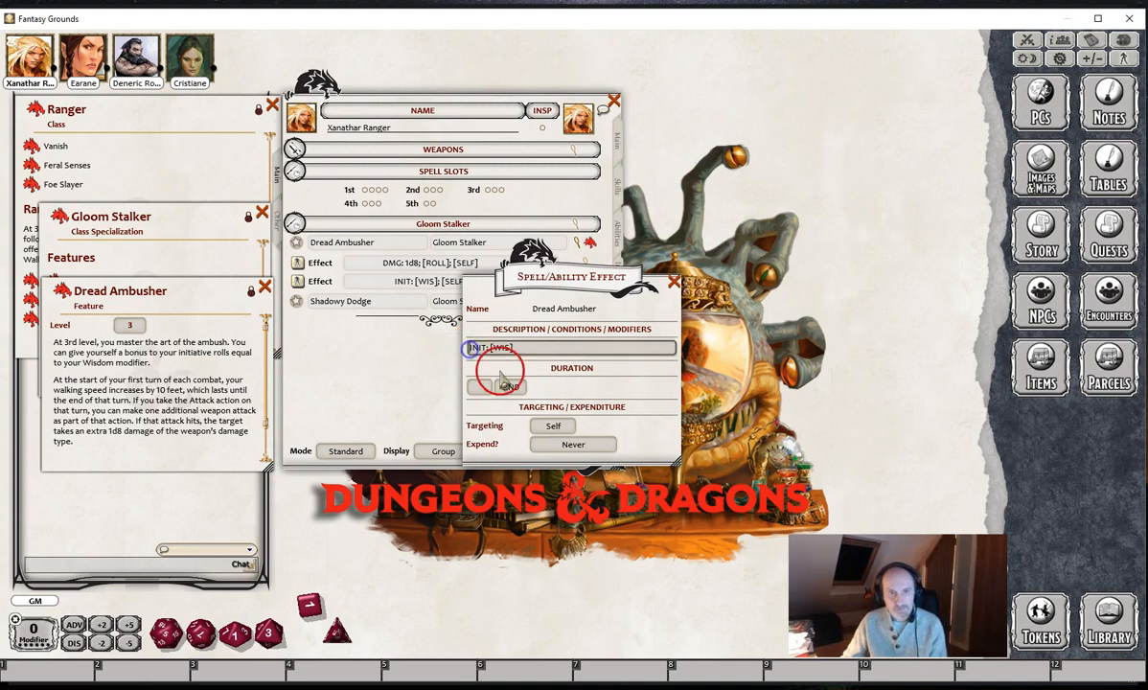
{"action": "type", "text": "DRead Am"}
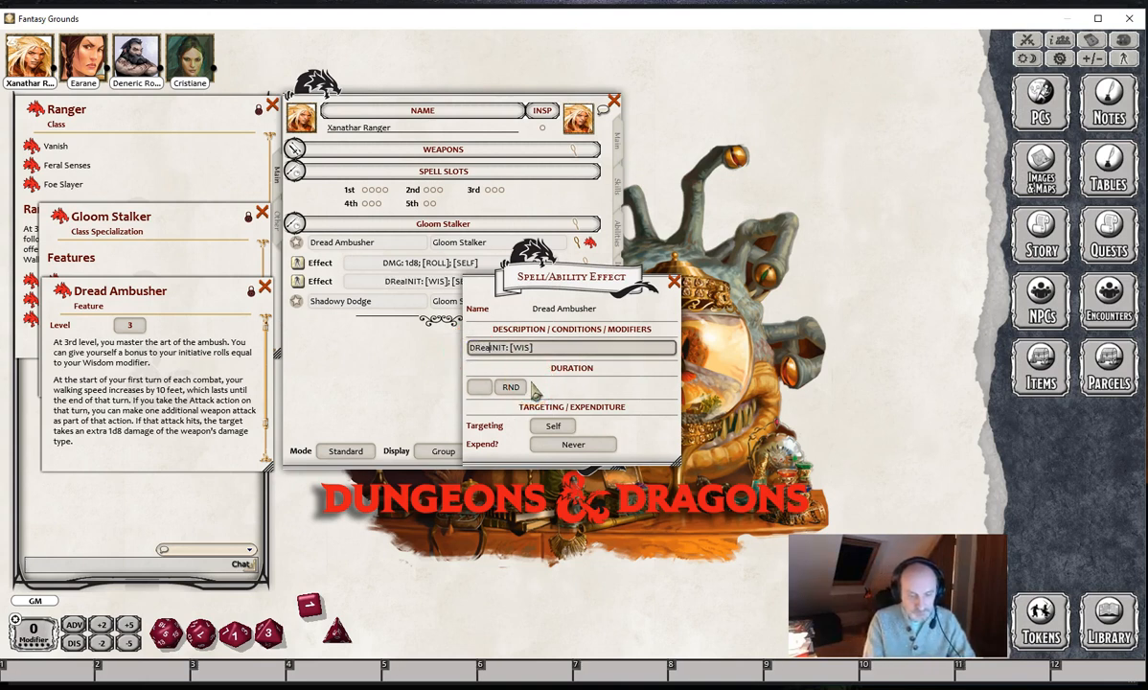
{"action": "type", "text": "busher;"}
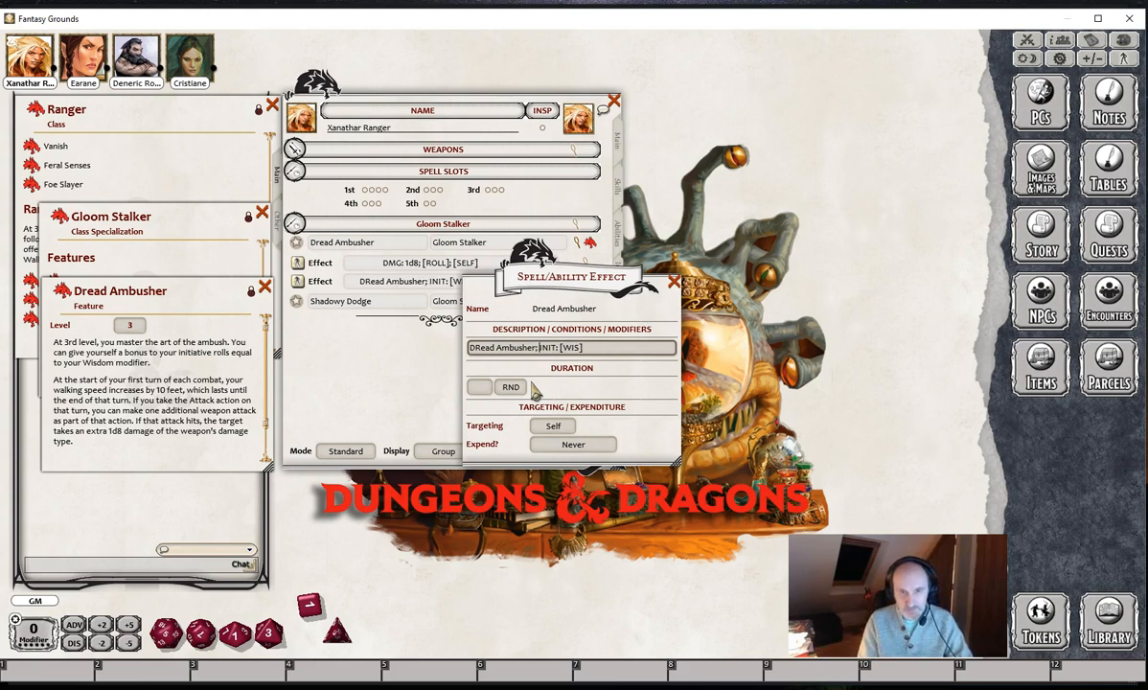
{"action": "key", "text": "Delete"}
{"action": "type", "text": "r"}
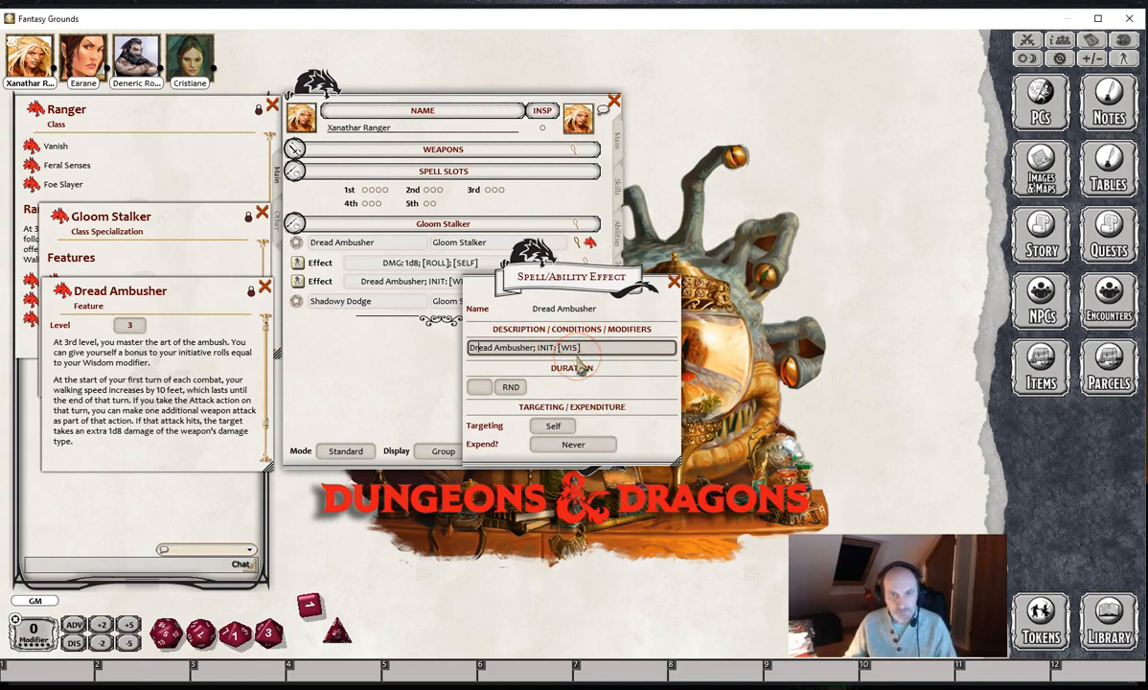
{"action": "left_click", "coordinate": [674, 282]}
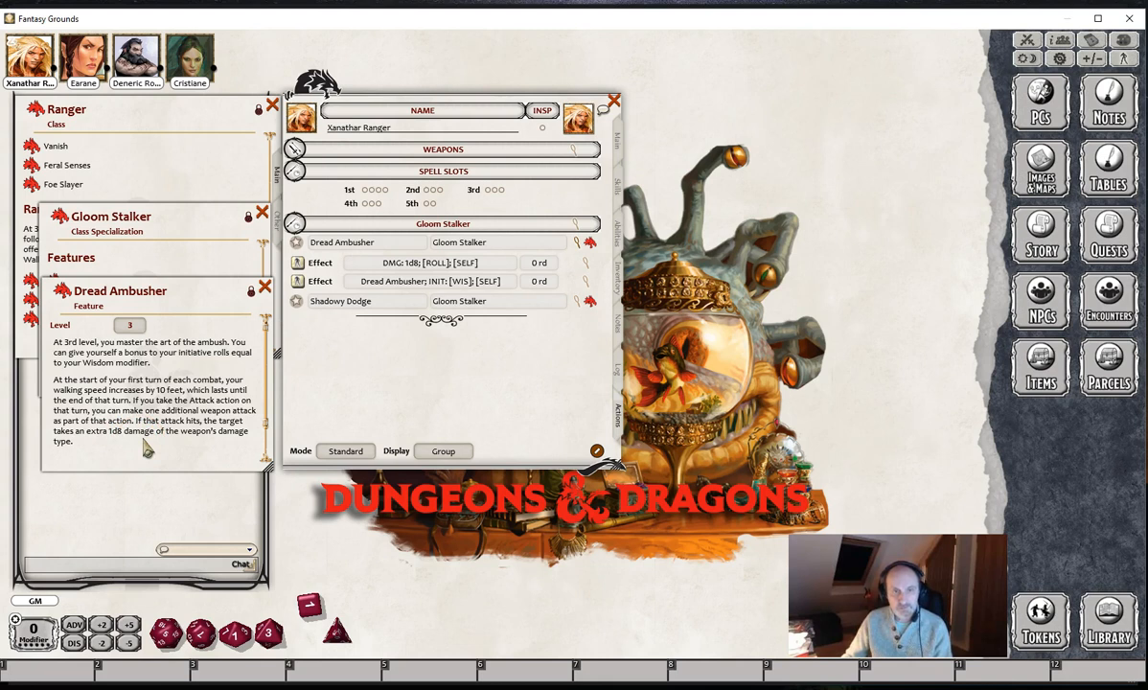
Step: Inspect the settings of Dread Ambusher's damage effect, then close its description and collapse its effects
{"action": "left_click", "coordinate": [583, 265]}
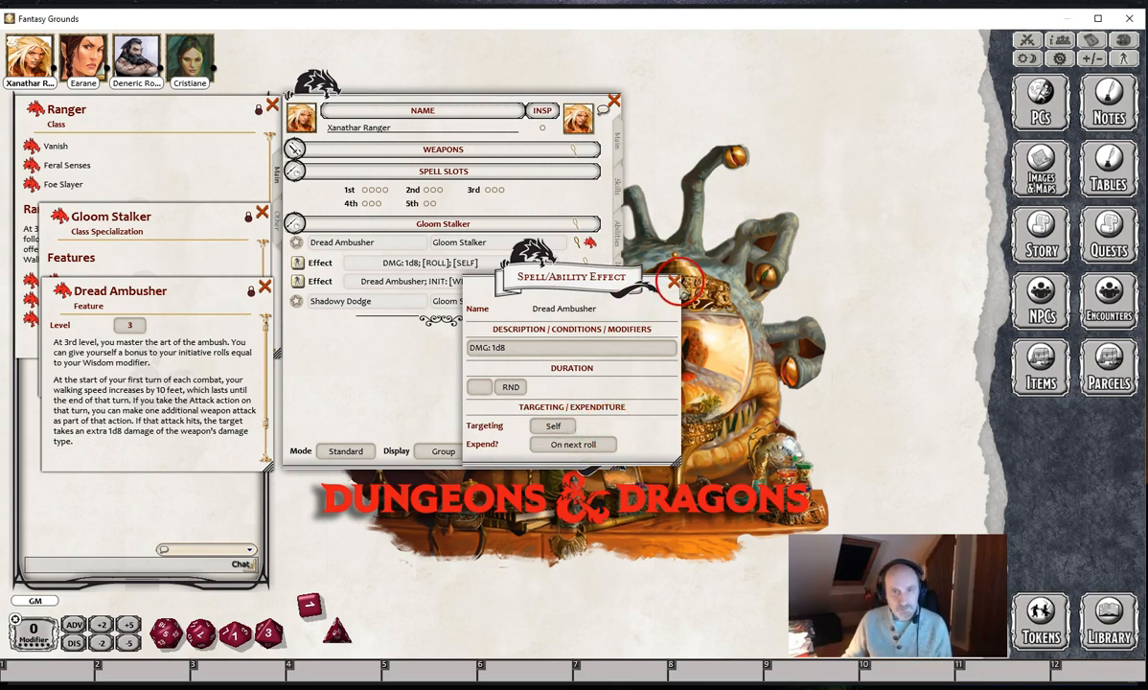
{"action": "left_click", "coordinate": [674, 281]}
{"action": "left_click", "coordinate": [264, 287]}
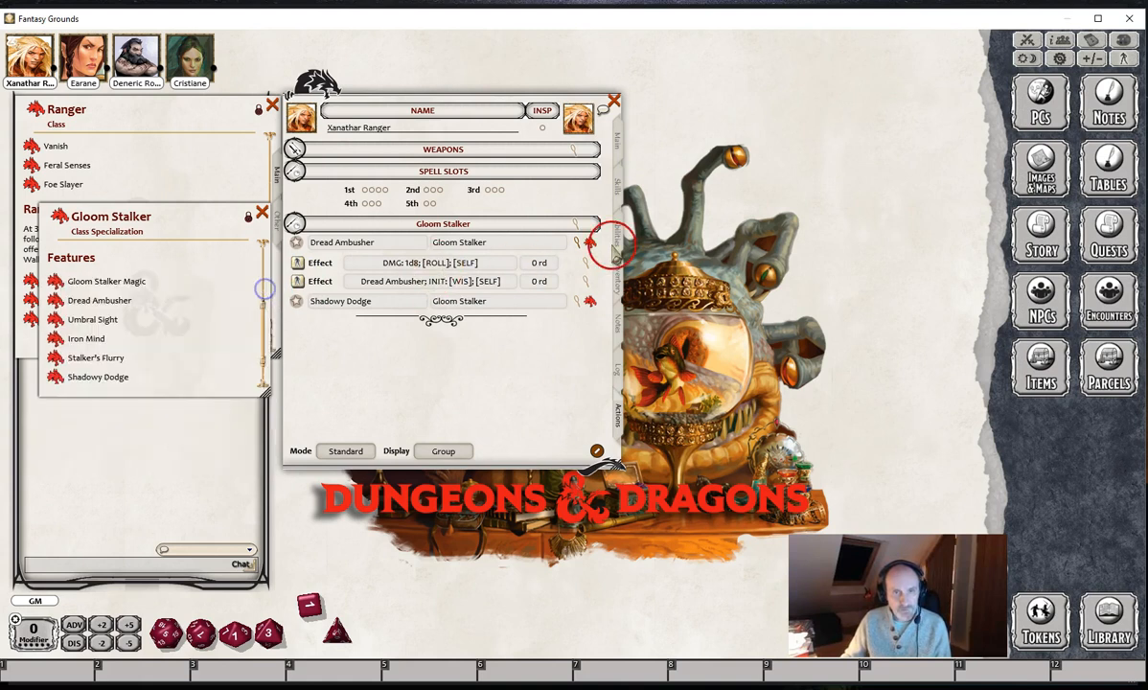
{"action": "left_click", "coordinate": [583, 242]}
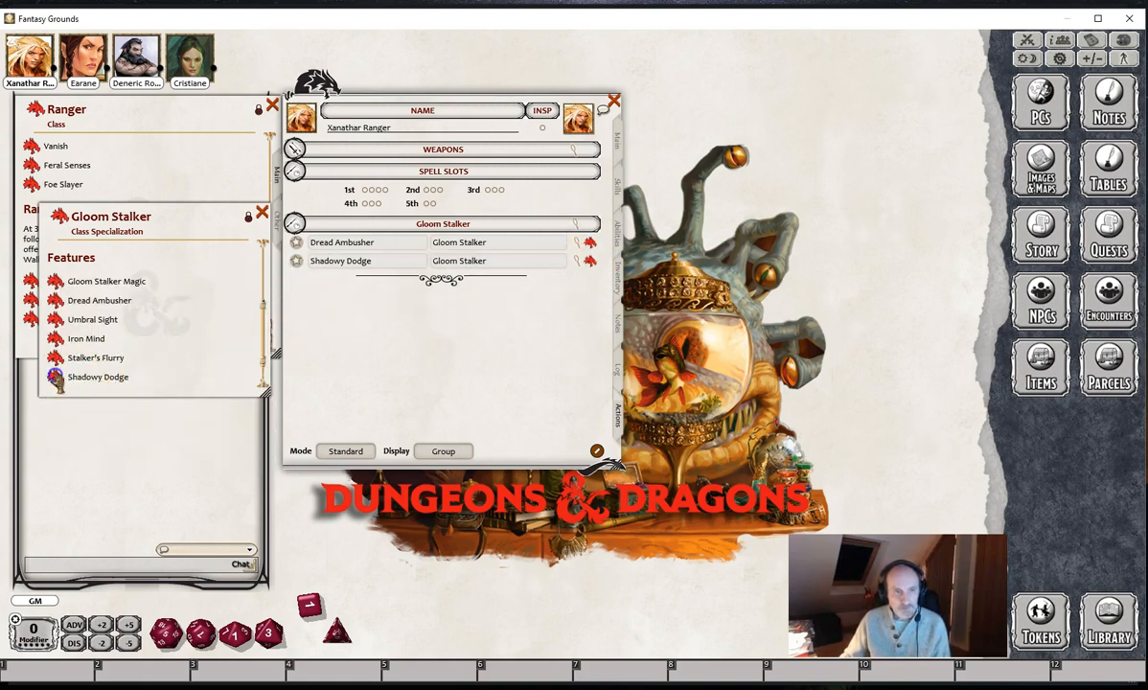
Step: Review the Shadowy Dodge description and its effect's settings, then close the Gloom Stalker reference
{"action": "left_click", "coordinate": [55, 376]}
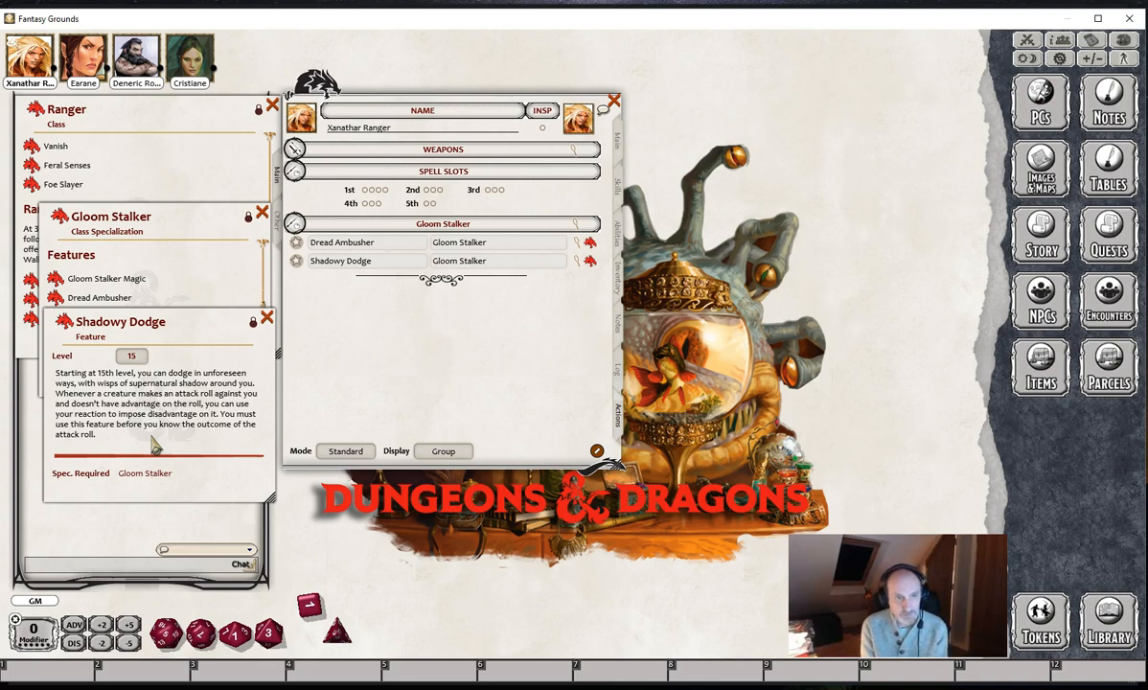
{"action": "left_click", "coordinate": [575, 260]}
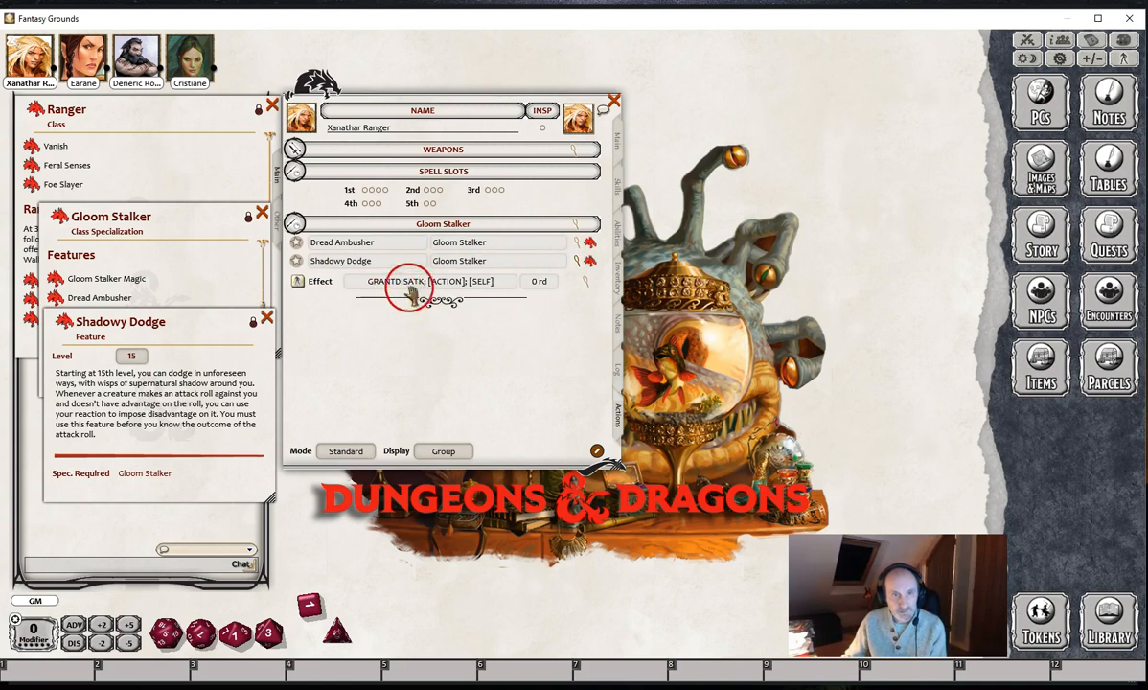
{"action": "left_click", "coordinate": [586, 286]}
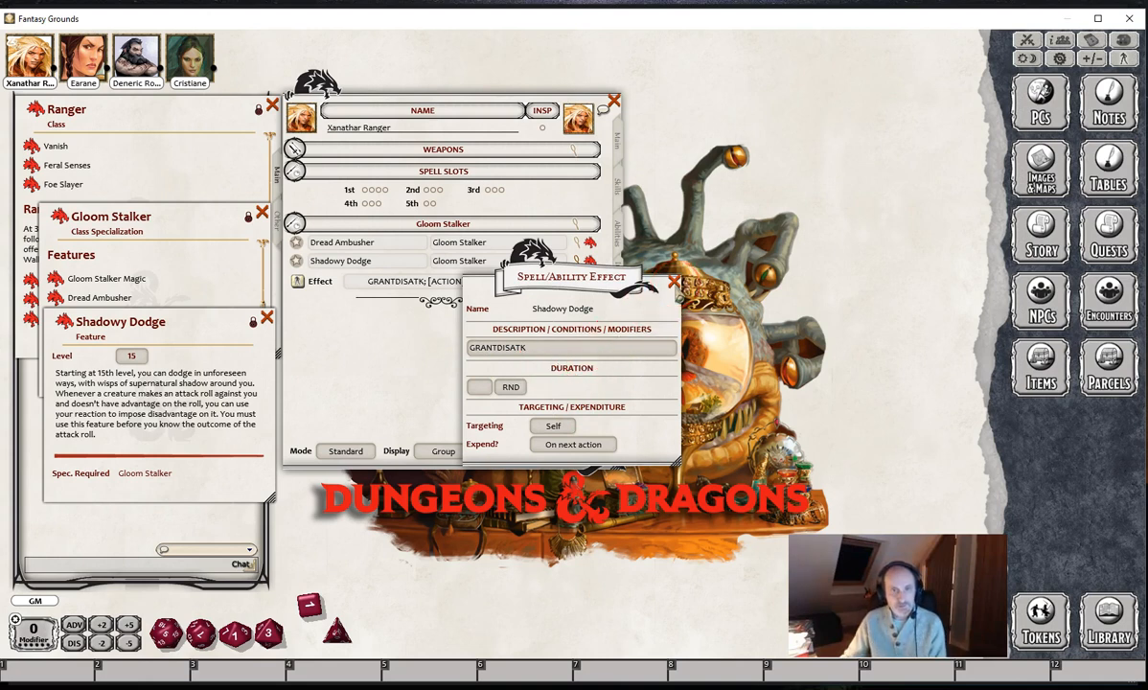
{"action": "left_click", "coordinate": [674, 282]}
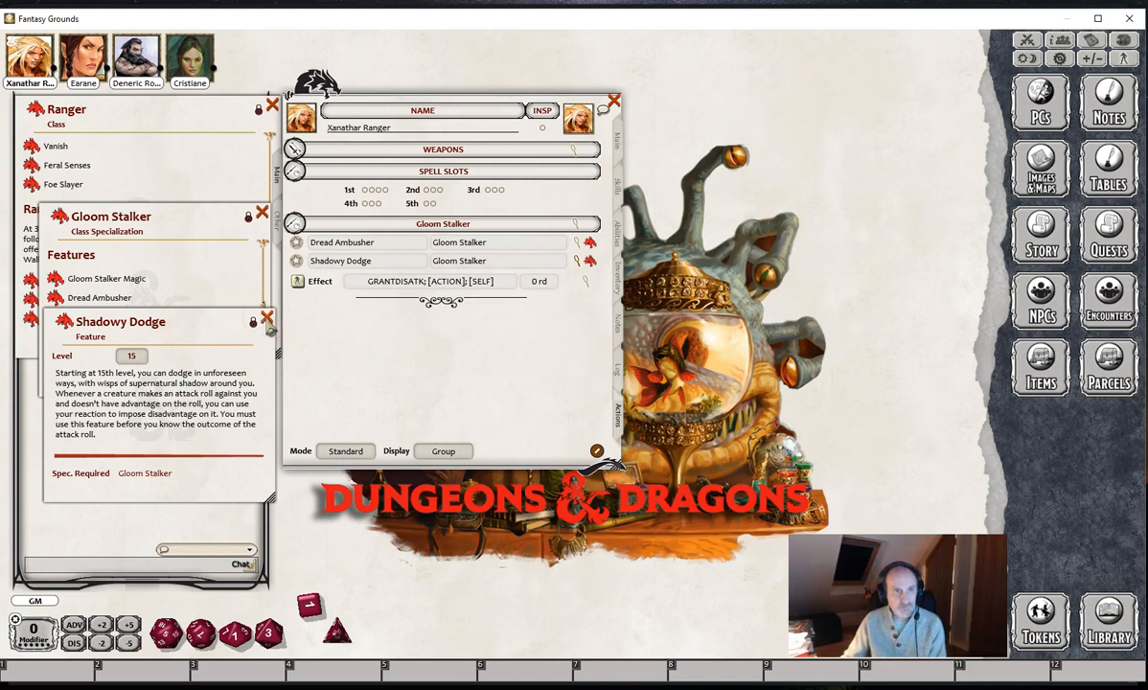
{"action": "left_click", "coordinate": [267, 319]}
{"action": "left_click", "coordinate": [262, 213]}
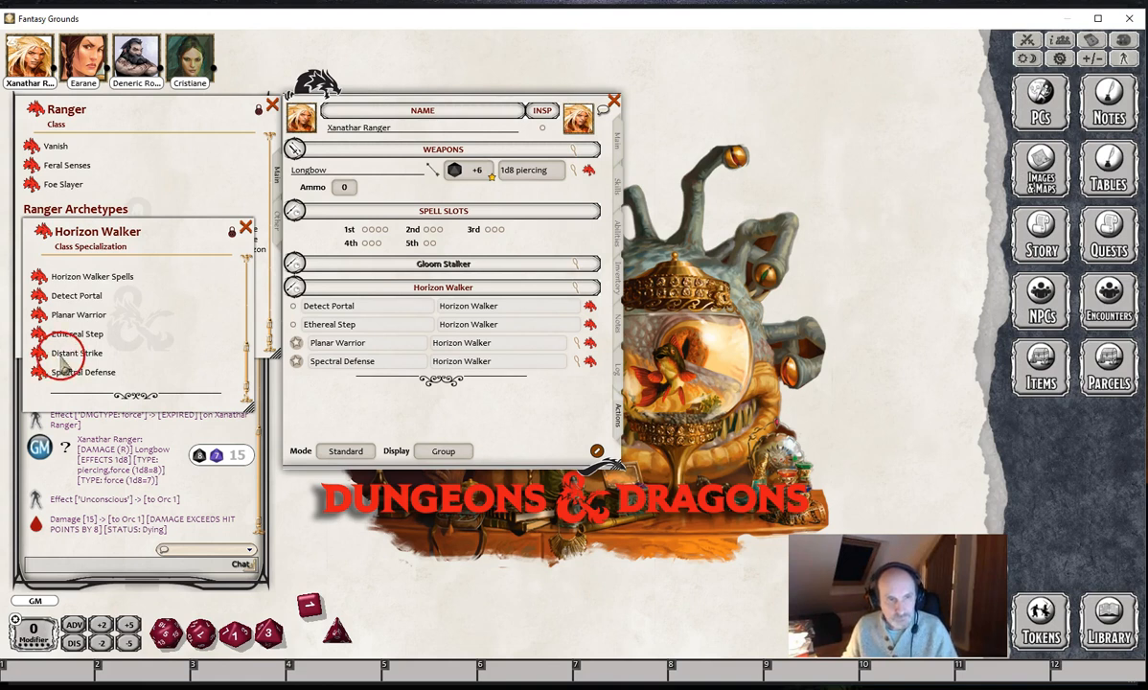
Step: Read the Horizon Walker's Detect Portal feature description and close it
{"action": "left_click", "coordinate": [38, 295]}
{"action": "left_click_drag", "start_coordinate": [180, 353], "coordinate": [163, 320]}
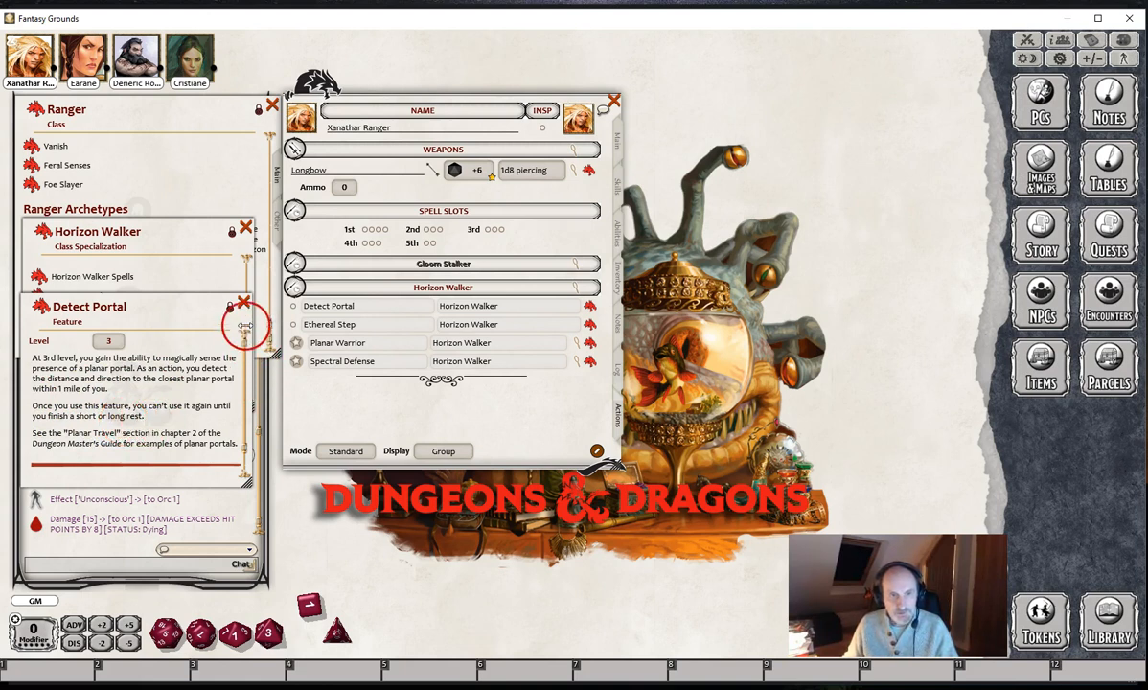
{"action": "left_click", "coordinate": [243, 304]}
Step: Check the Horizon Walker abilities' usage limits in Preparation mode, then set the actions mode to Combat
{"action": "left_click", "coordinate": [338, 449]}
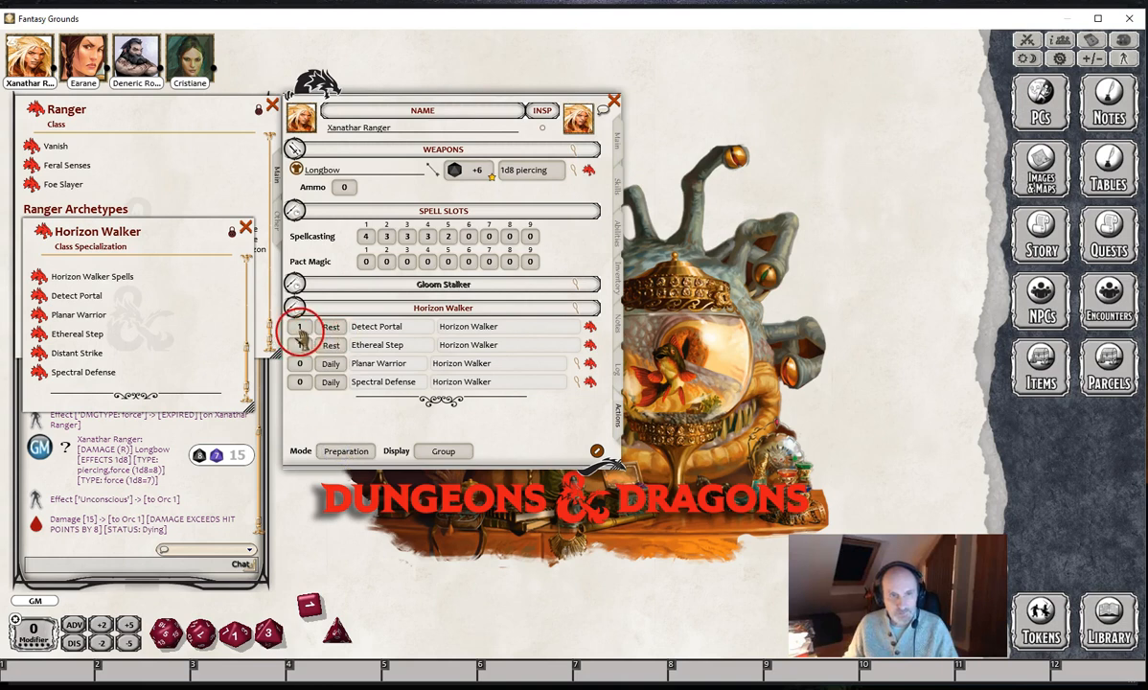
{"action": "scroll", "coordinate": [302, 328], "scroll_direction": "up", "scroll_amount": 1}
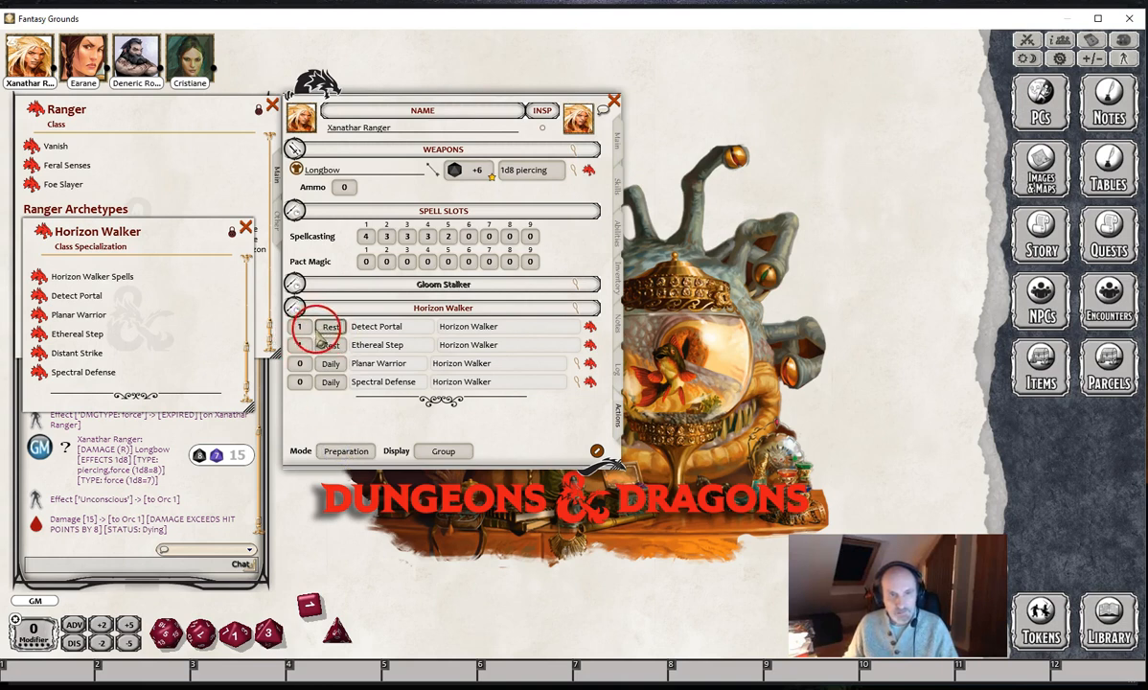
{"action": "left_click", "coordinate": [338, 452]}
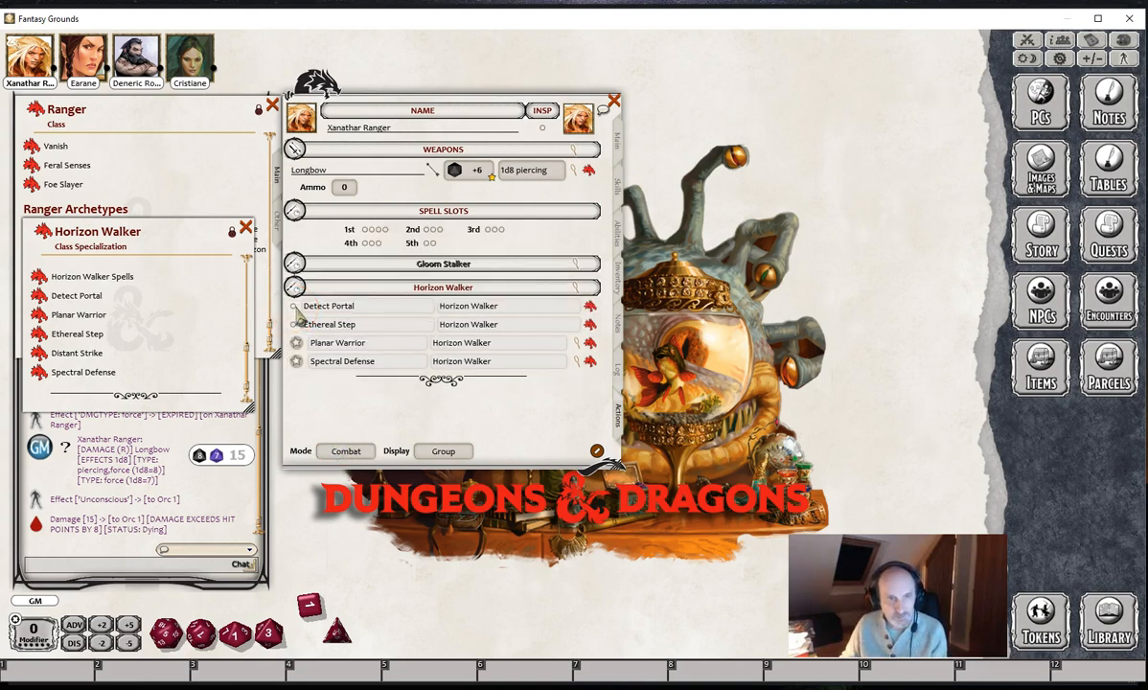
Step: Read the Ethereal Step description, then open Planar Warrior's description and expand its effects on the character sheet
{"action": "left_click", "coordinate": [39, 332]}
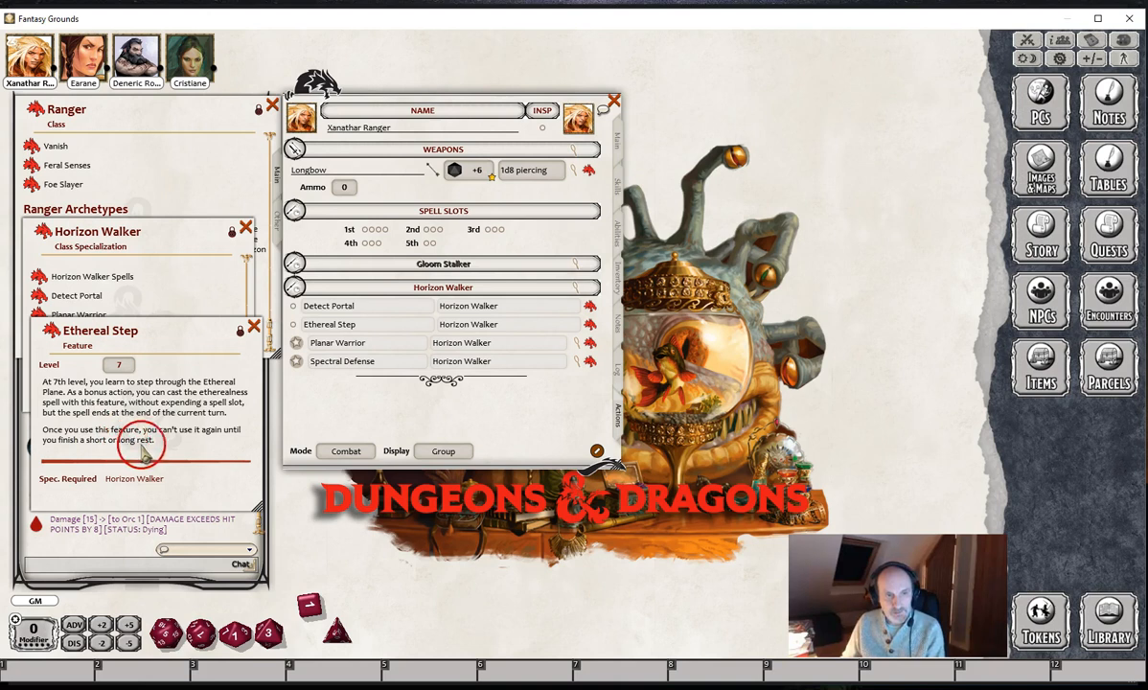
{"action": "left_click", "coordinate": [253, 327]}
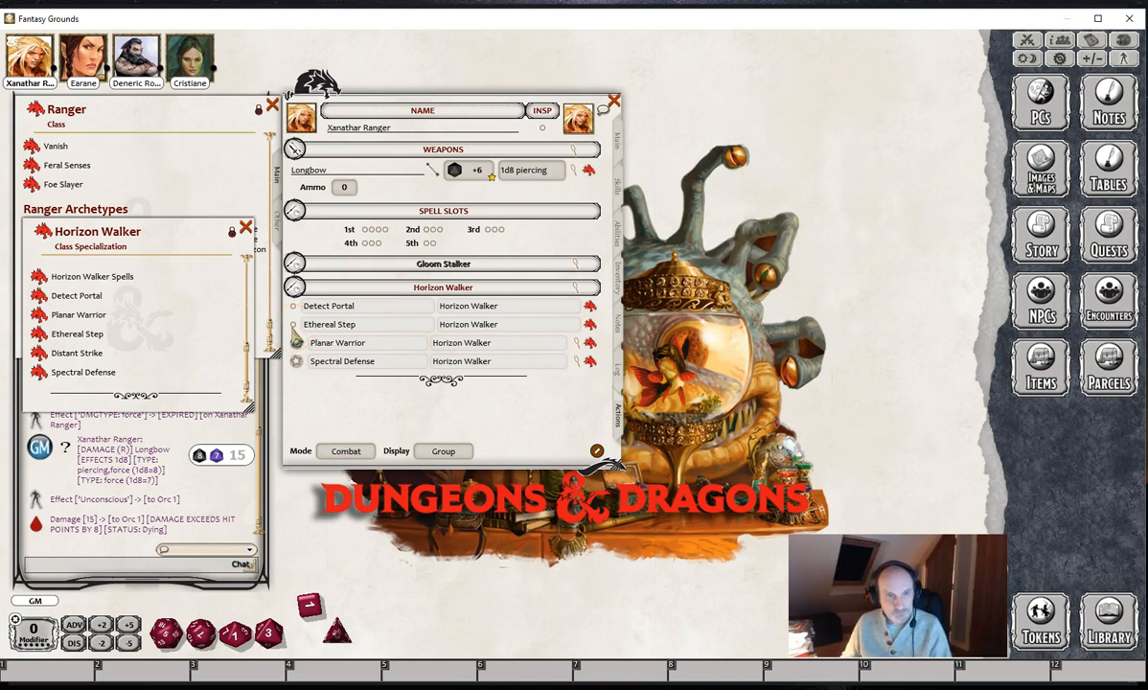
{"action": "left_click", "coordinate": [37, 316]}
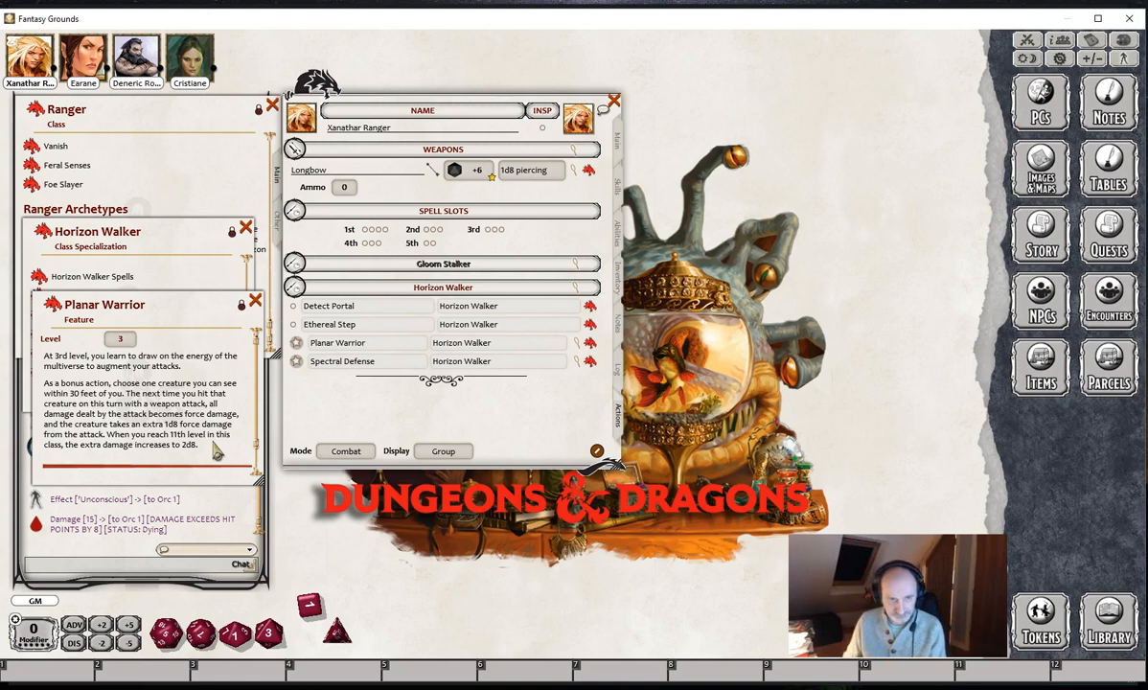
{"action": "left_click", "coordinate": [573, 343]}
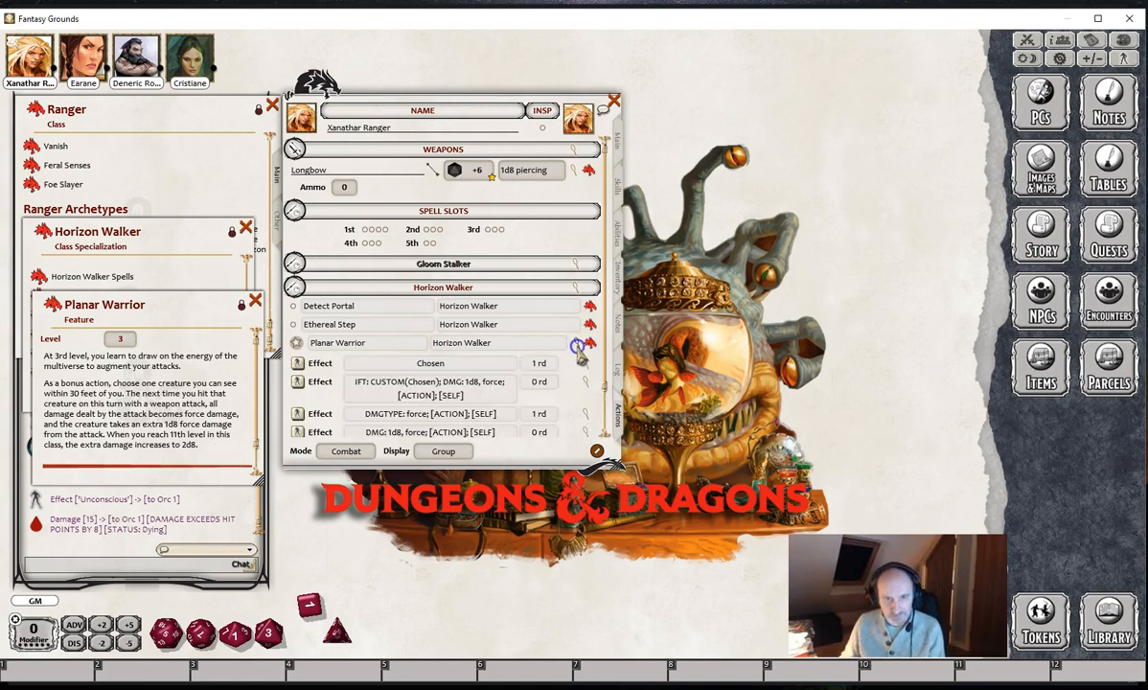
{"action": "scroll", "coordinate": [559, 404], "scroll_direction": "down", "scroll_amount": 1}
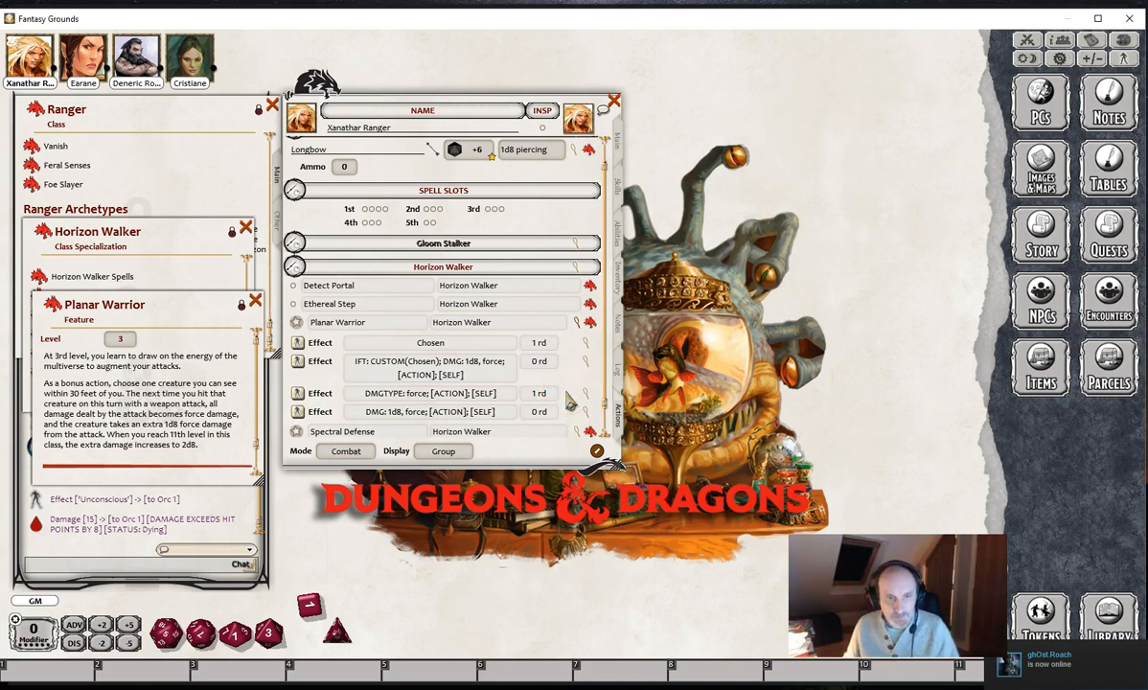
{"action": "scroll", "coordinate": [570, 401], "scroll_direction": "down", "scroll_amount": 1}
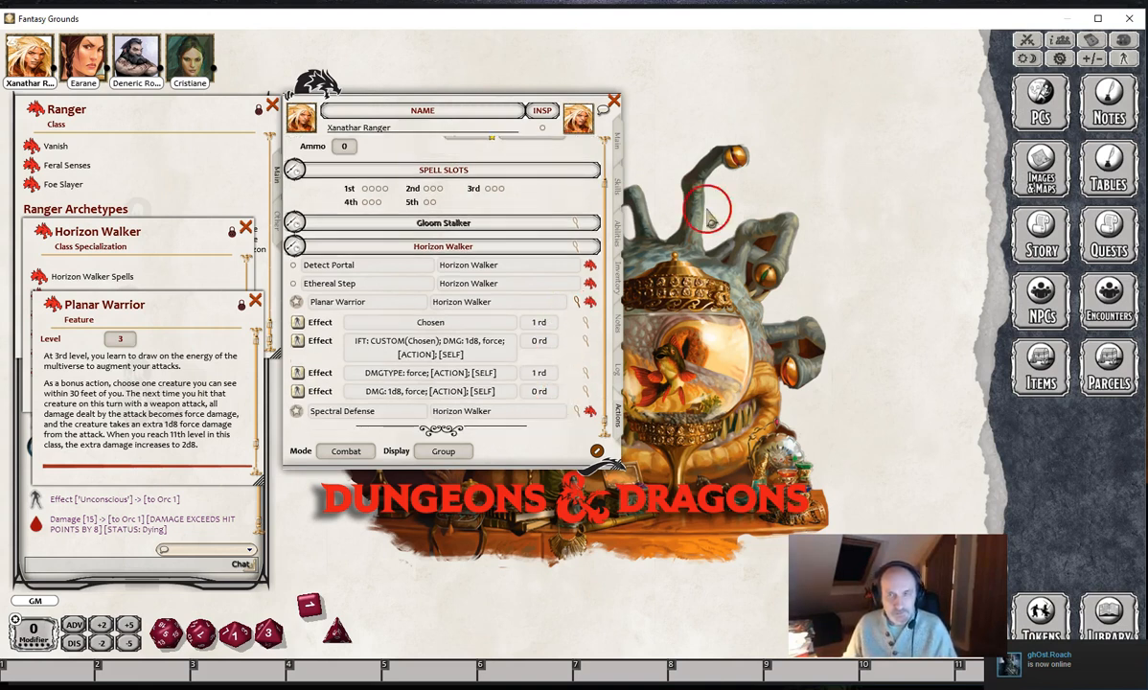
Step: Open the Combat Tracker beside the character sheet, keeping the Planar Warrior effects in view
{"action": "left_click", "coordinate": [1027, 41]}
{"action": "left_click_drag", "start_coordinate": [856, 74], "coordinate": [848, 74]}
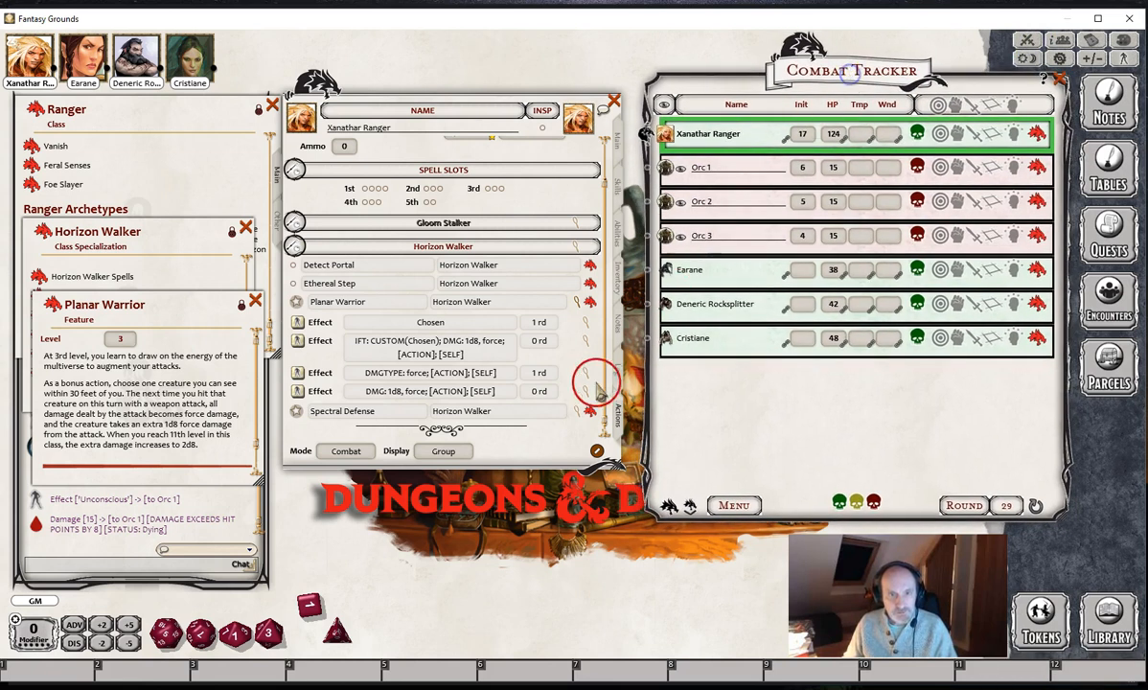
{"action": "scroll", "coordinate": [510, 412], "scroll_direction": "down", "scroll_amount": 1}
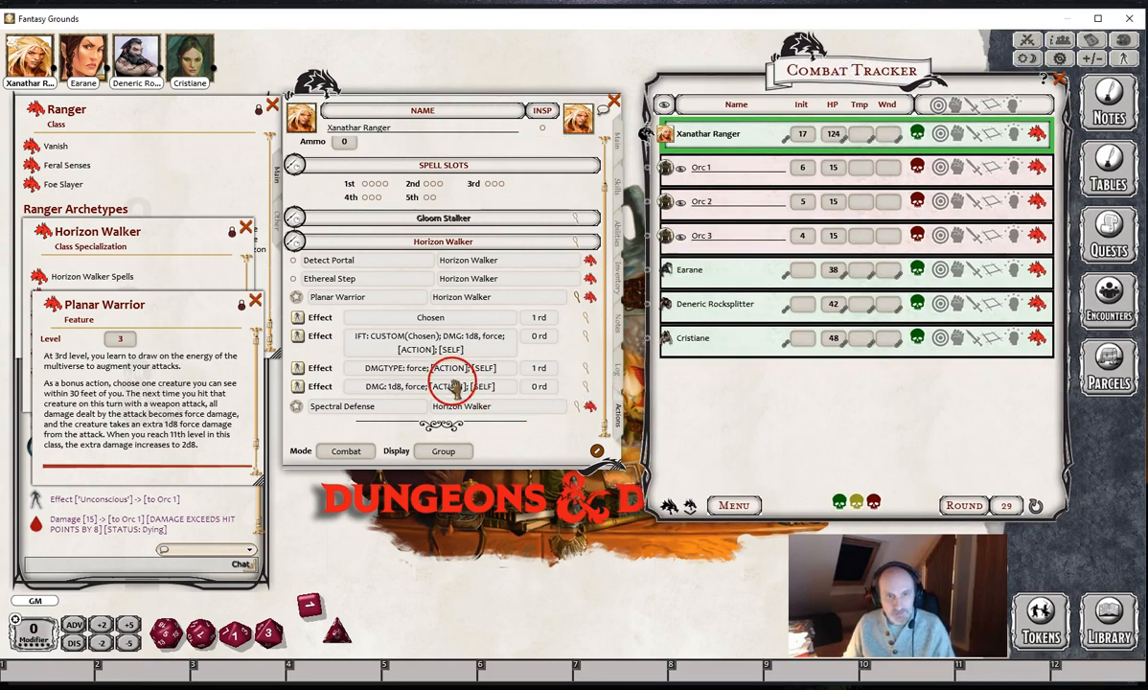
Step: Review the duration, targeting and expenditure settings of Planar Warrior's DMGTYPE: force effect and close them
{"action": "left_click", "coordinate": [298, 382]}
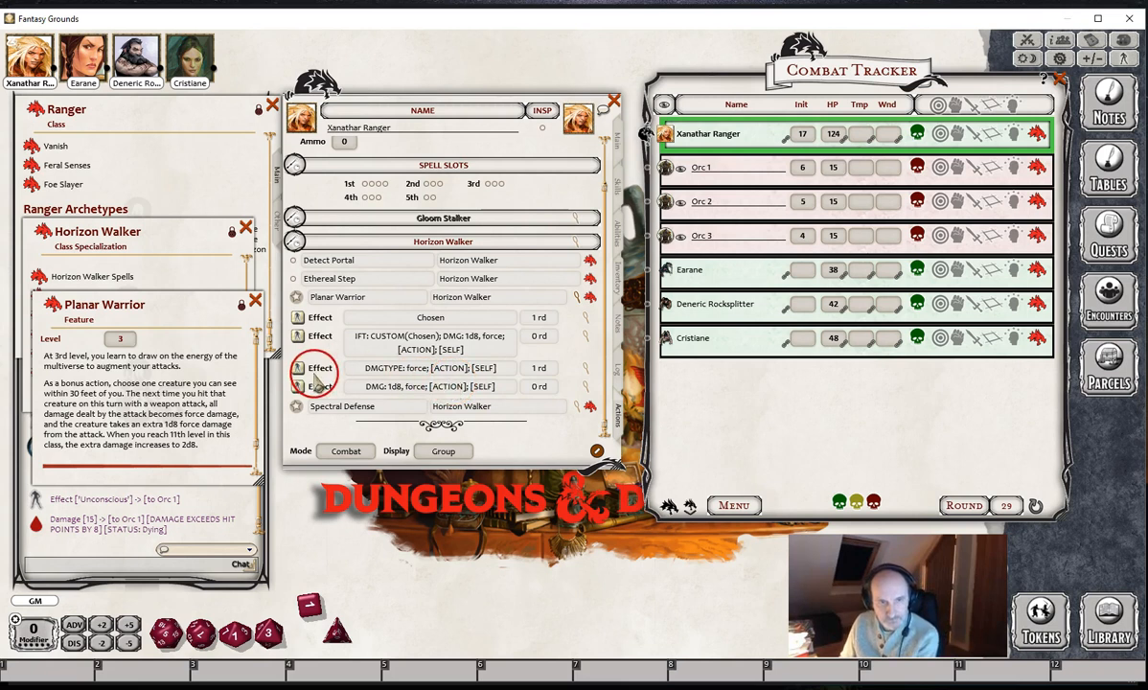
{"action": "left_click_drag", "start_coordinate": [299, 378], "coordinate": [539, 382]}
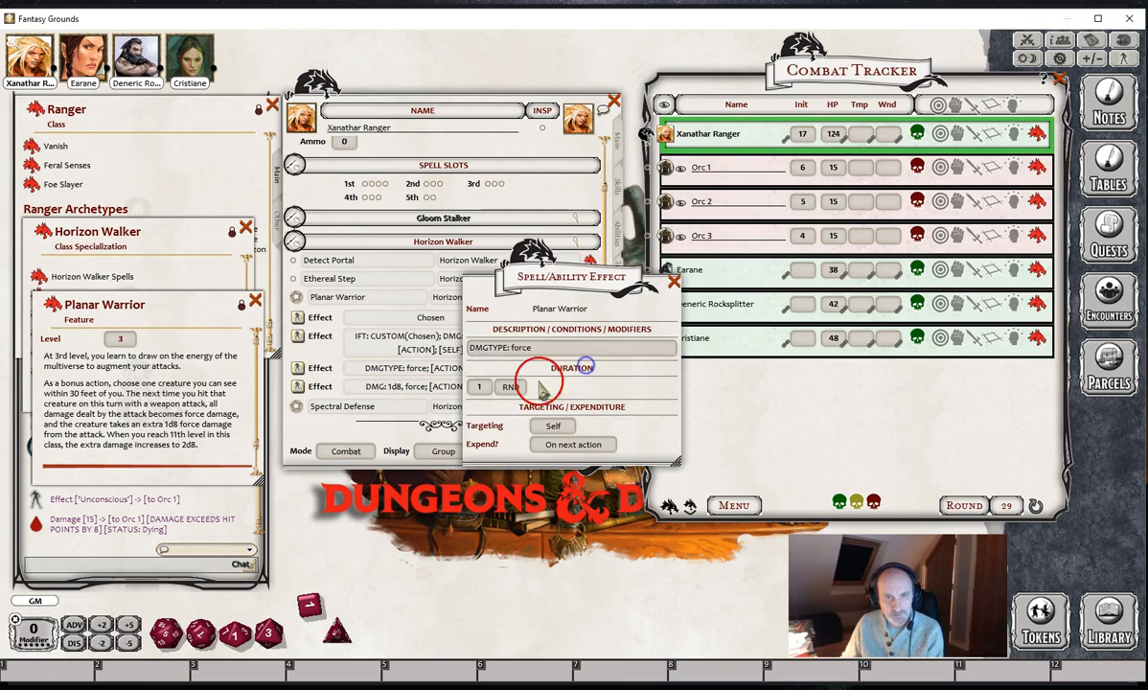
{"action": "left_click", "coordinate": [532, 356]}
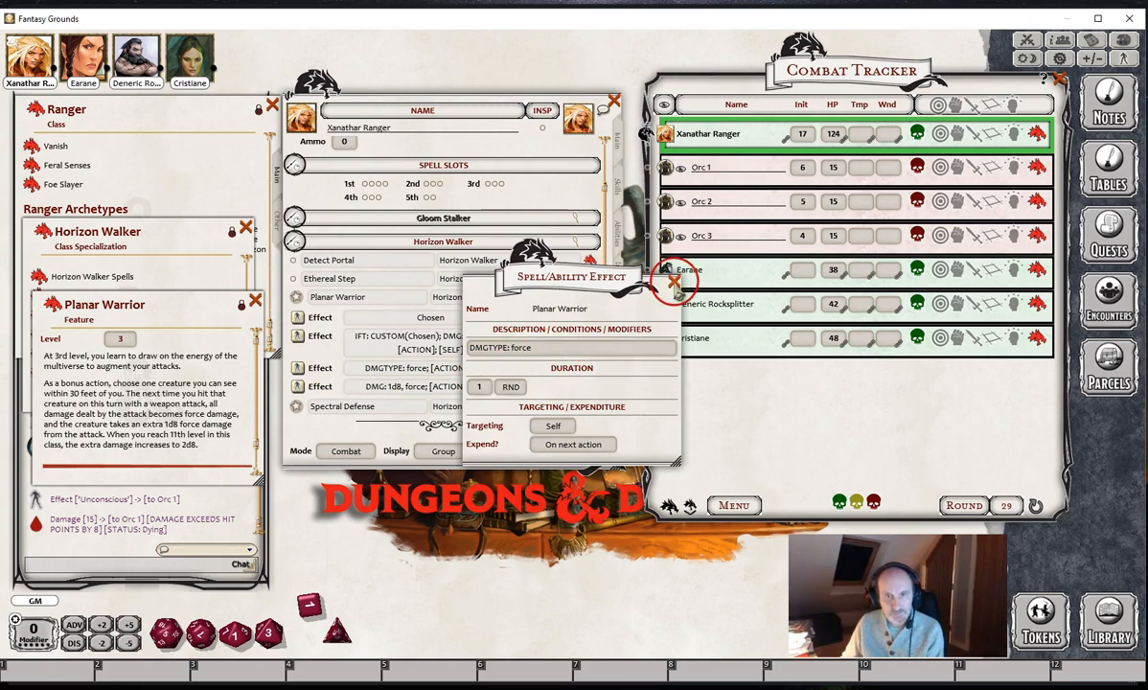
{"action": "left_click", "coordinate": [675, 282]}
Step: Apply Planar Warrior's DMGTYPE: force and unconditional DMG: 1d8, force effects to Xanathar Ranger
{"action": "left_click", "coordinate": [298, 370]}
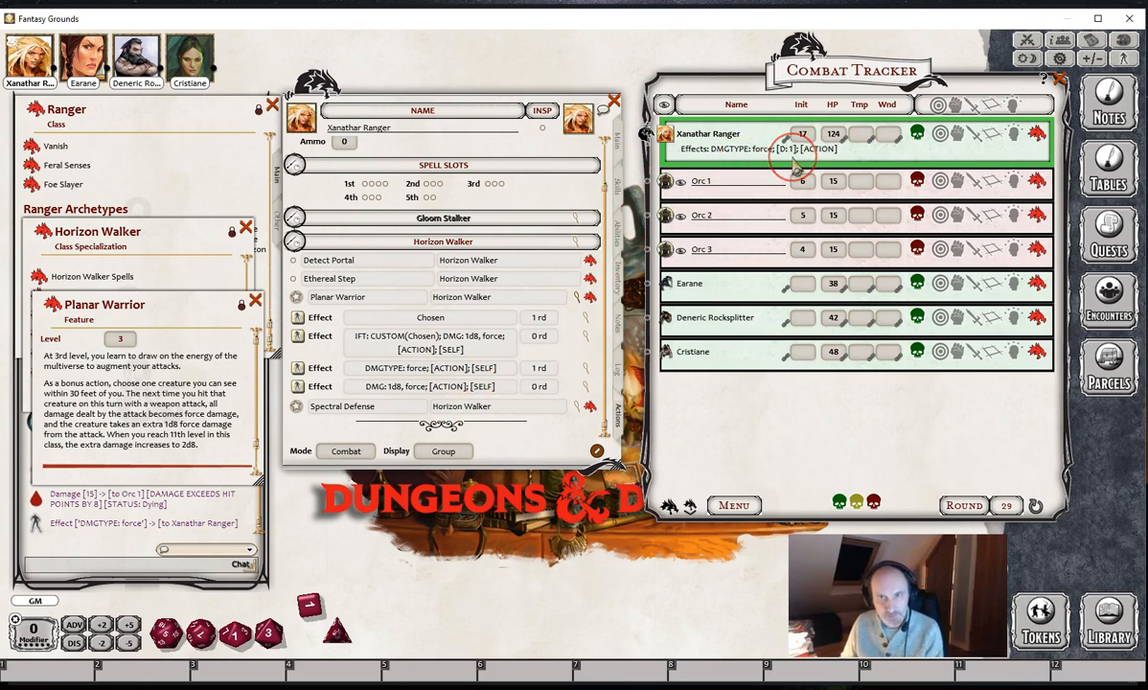
{"action": "left_click_drag", "start_coordinate": [686, 188], "coordinate": [298, 395]}
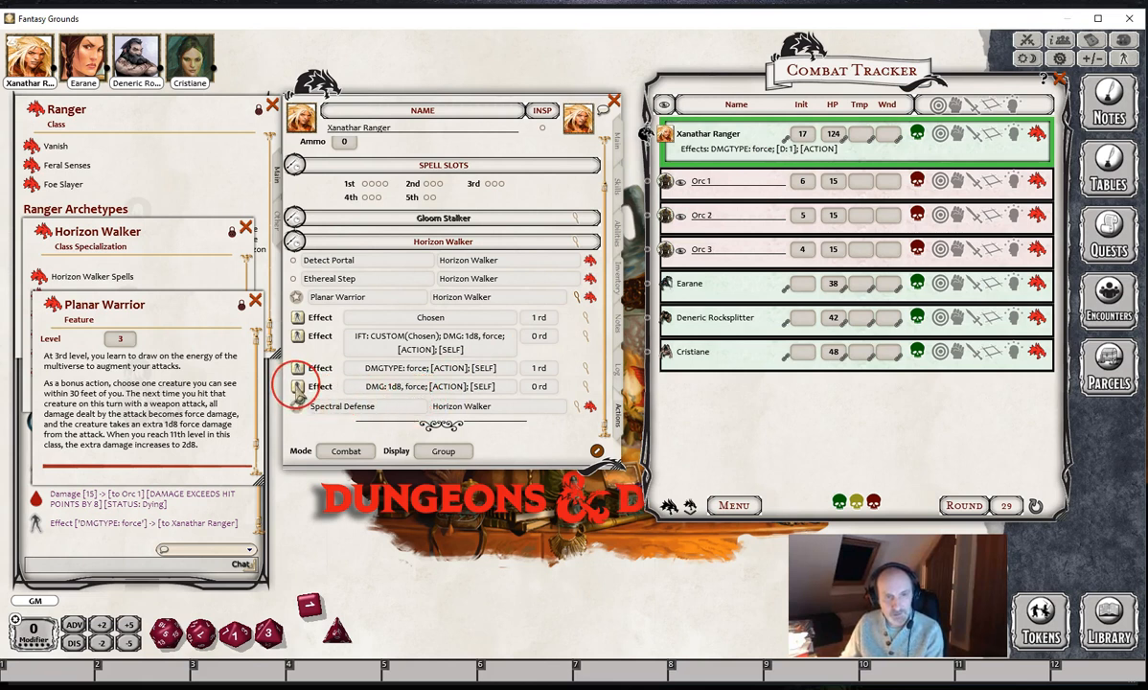
{"action": "double_click", "coordinate": [297, 389]}
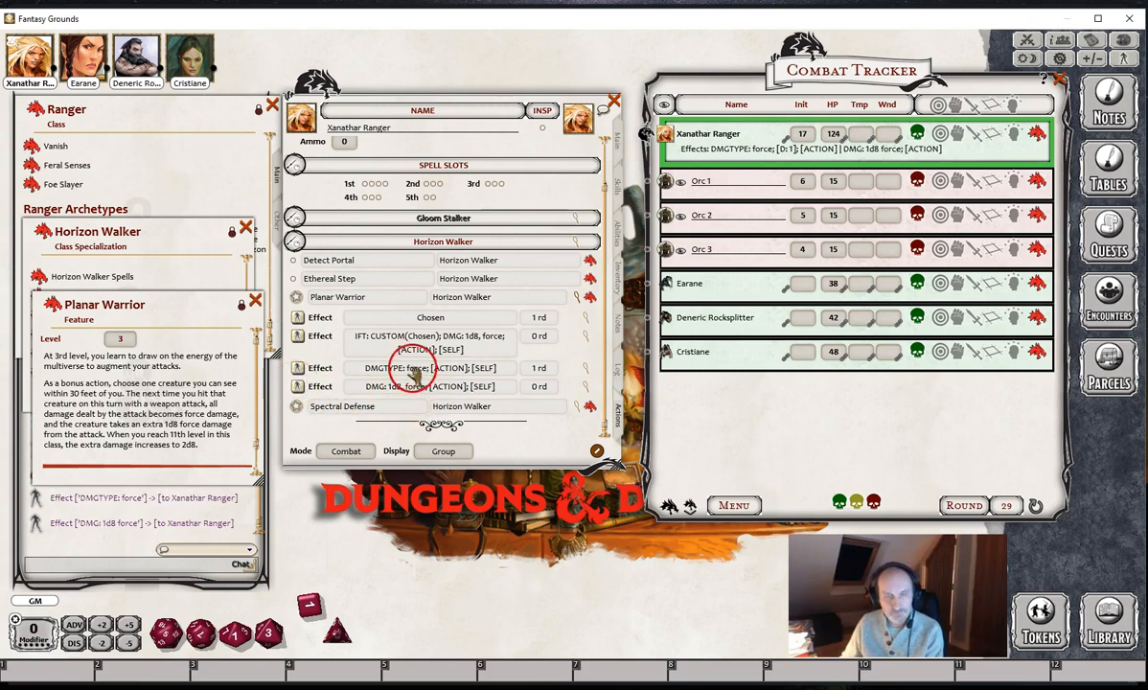
Step: Target Orc 1 with Xanathar Ranger, roll Longbow damage against it and check the damage entry in the chat
{"action": "scroll", "coordinate": [565, 228], "scroll_direction": "up", "scroll_amount": 1}
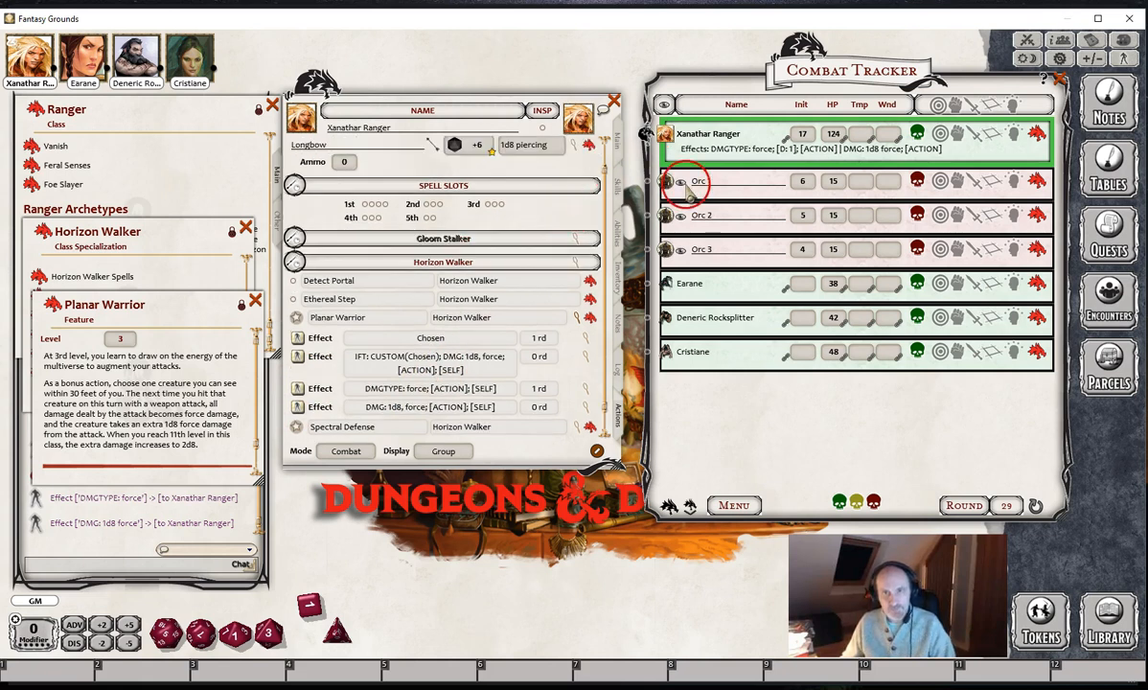
{"action": "left_click", "coordinate": [665, 182], "text": "ctrl"}
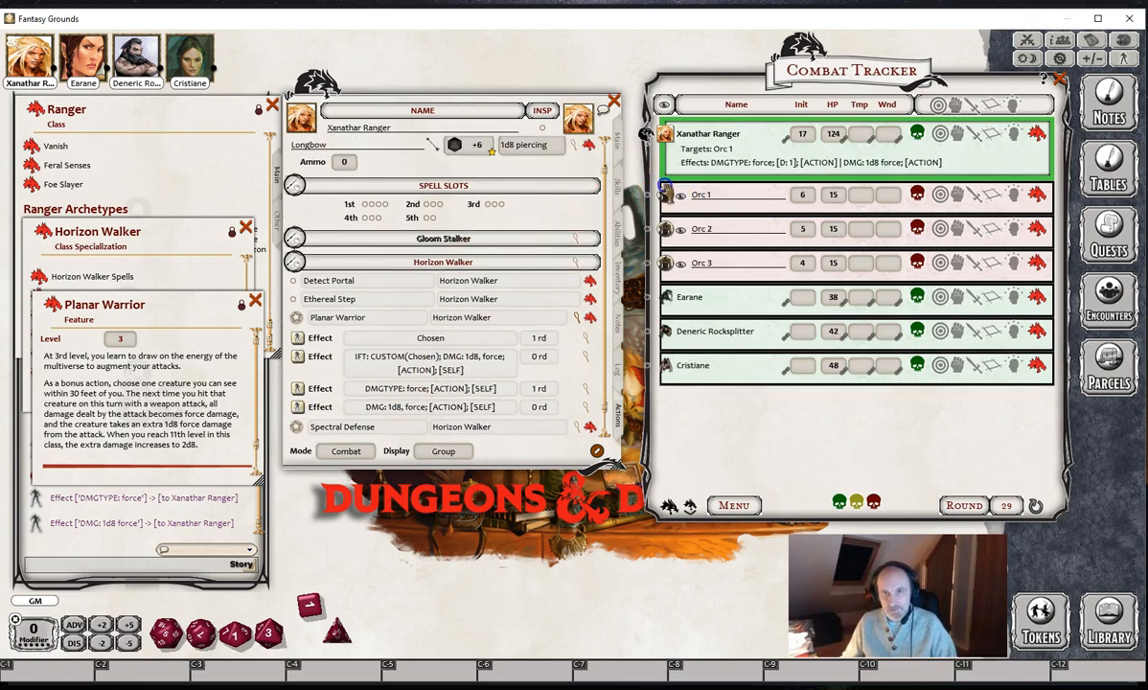
{"action": "scroll", "coordinate": [533, 179], "scroll_direction": "up", "scroll_amount": 1}
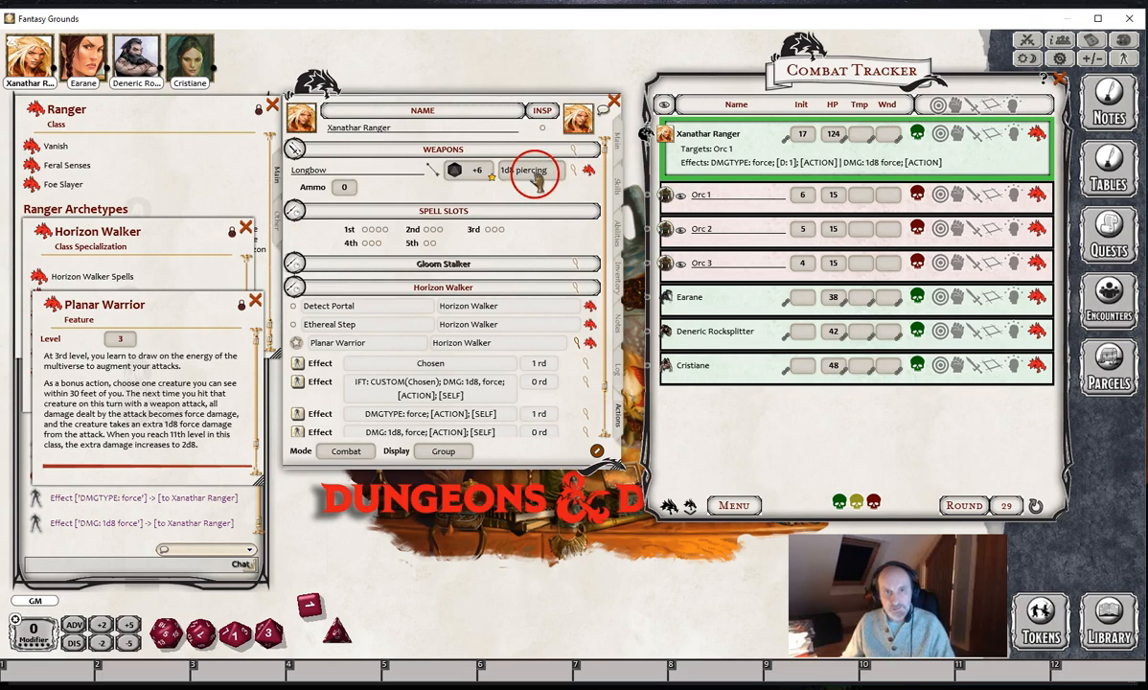
{"action": "left_click", "coordinate": [533, 179]}
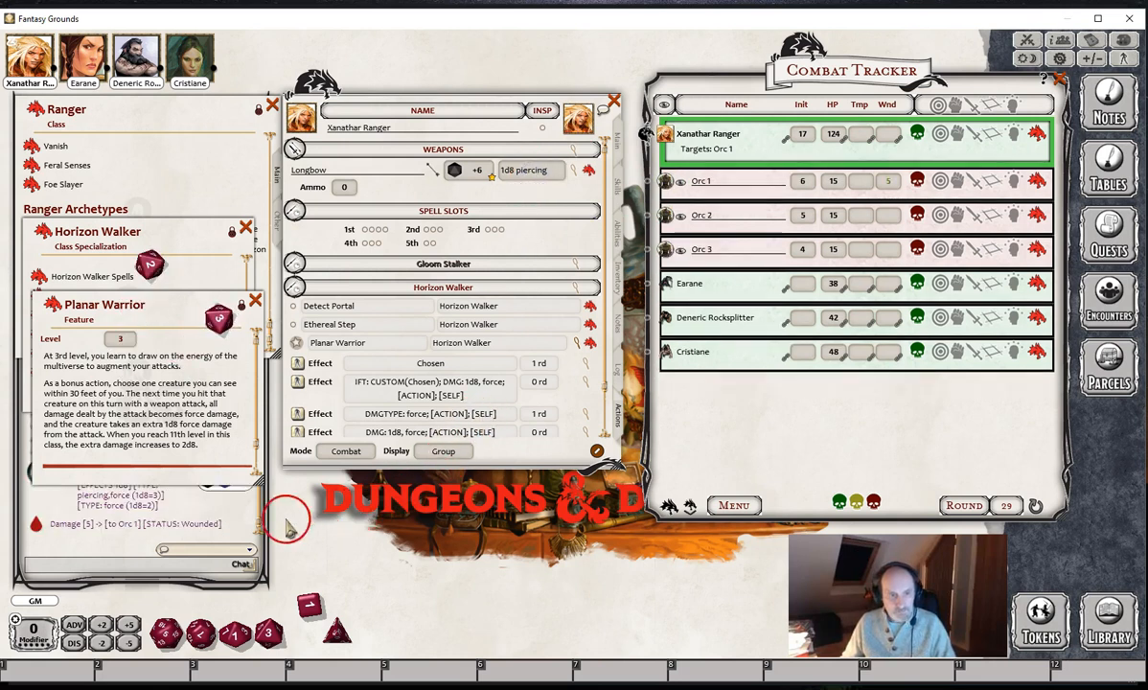
{"action": "left_click_drag", "start_coordinate": [167, 316], "coordinate": [170, 255]}
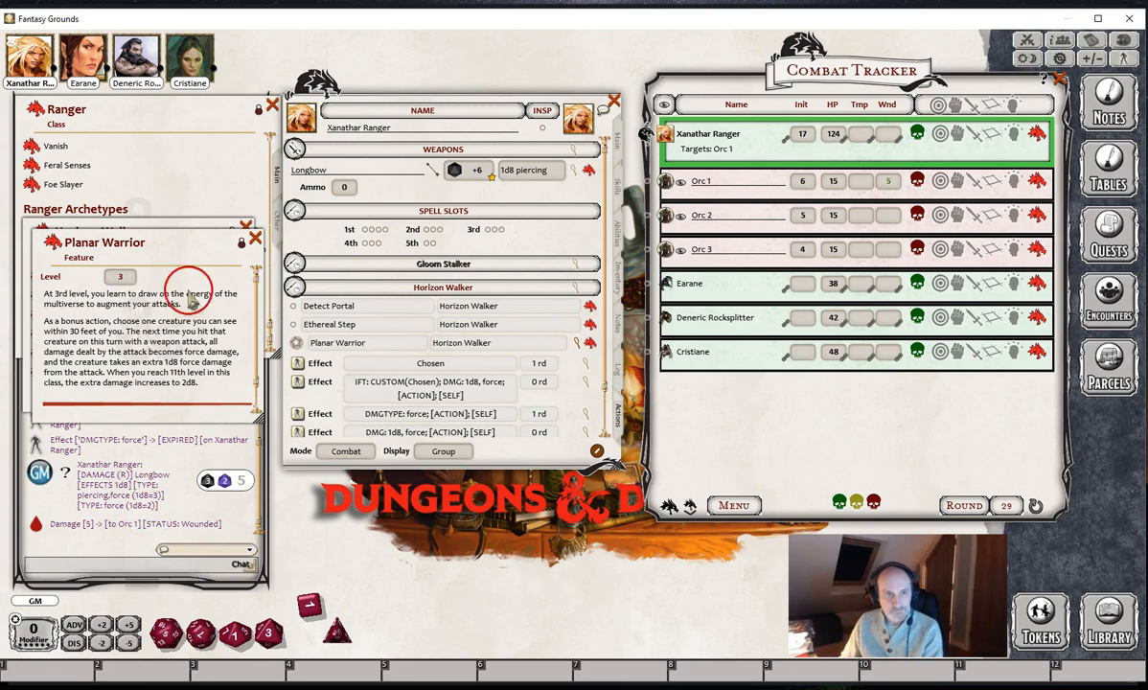
{"action": "left_click_drag", "start_coordinate": [191, 236], "coordinate": [188, 298]}
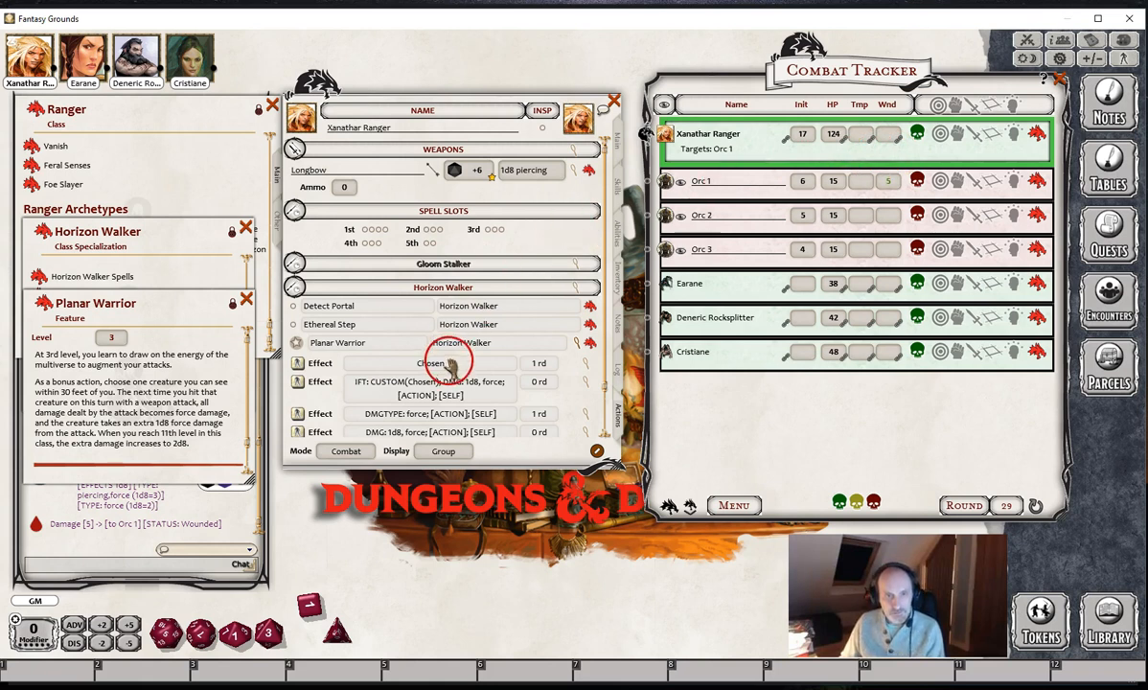
Step: Apply Chosen to Orc 1 and the IFT: CUSTOM(Chosen) and DMGTYPE: force effects to Xanathar Ranger, and roll Longbow damage on the orc
{"action": "scroll", "coordinate": [449, 371], "scroll_direction": "down", "scroll_amount": 1}
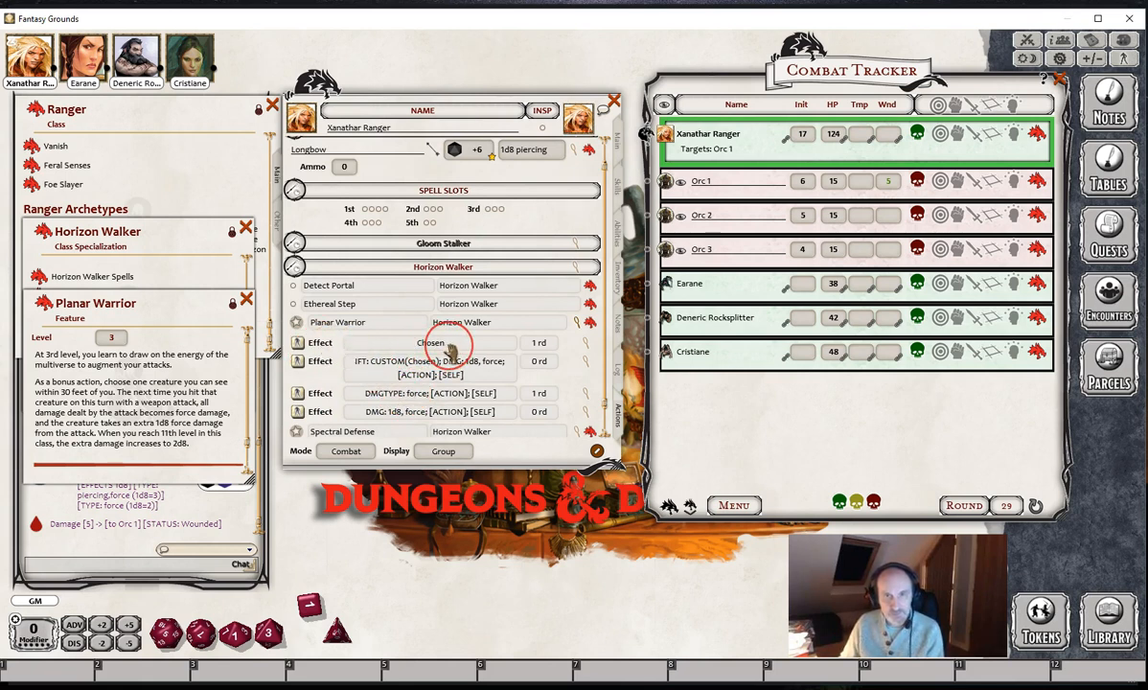
{"action": "left_click", "coordinate": [297, 342]}
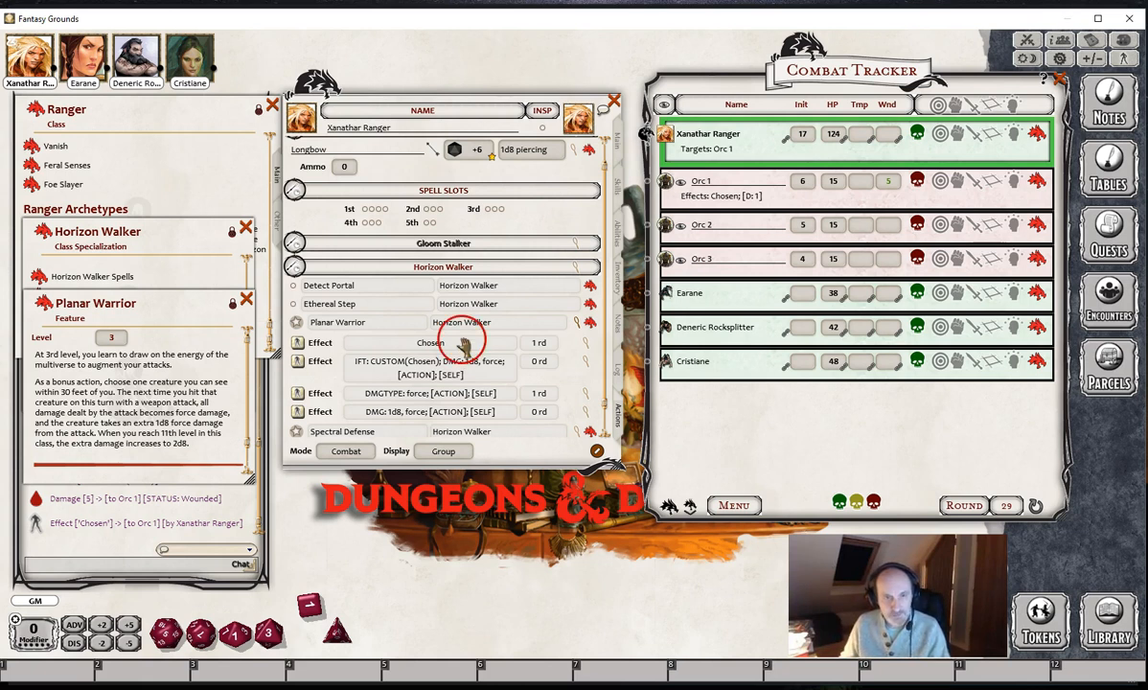
{"action": "left_click", "coordinate": [299, 364]}
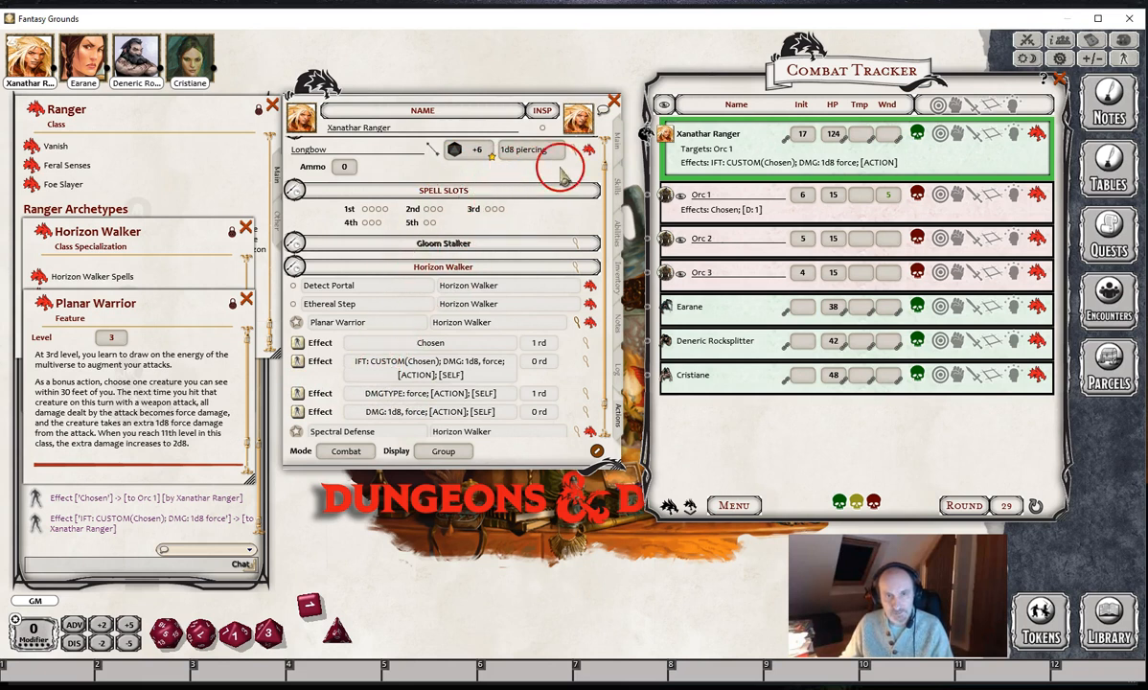
{"action": "left_click", "coordinate": [298, 394]}
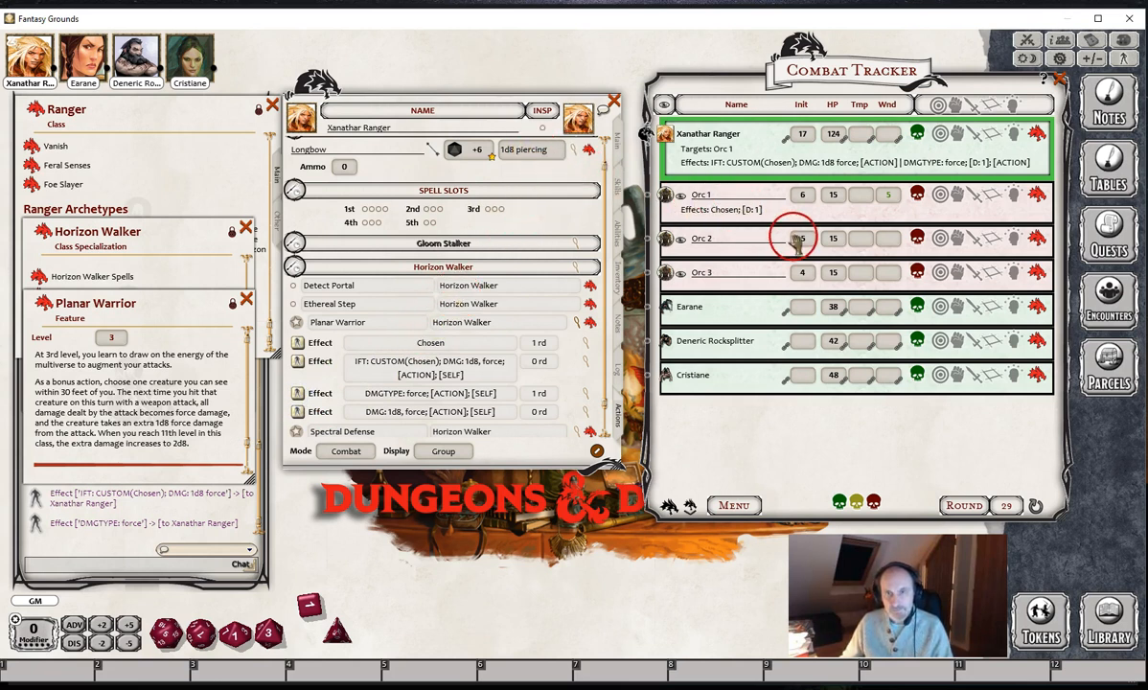
{"action": "double_click", "coordinate": [525, 151]}
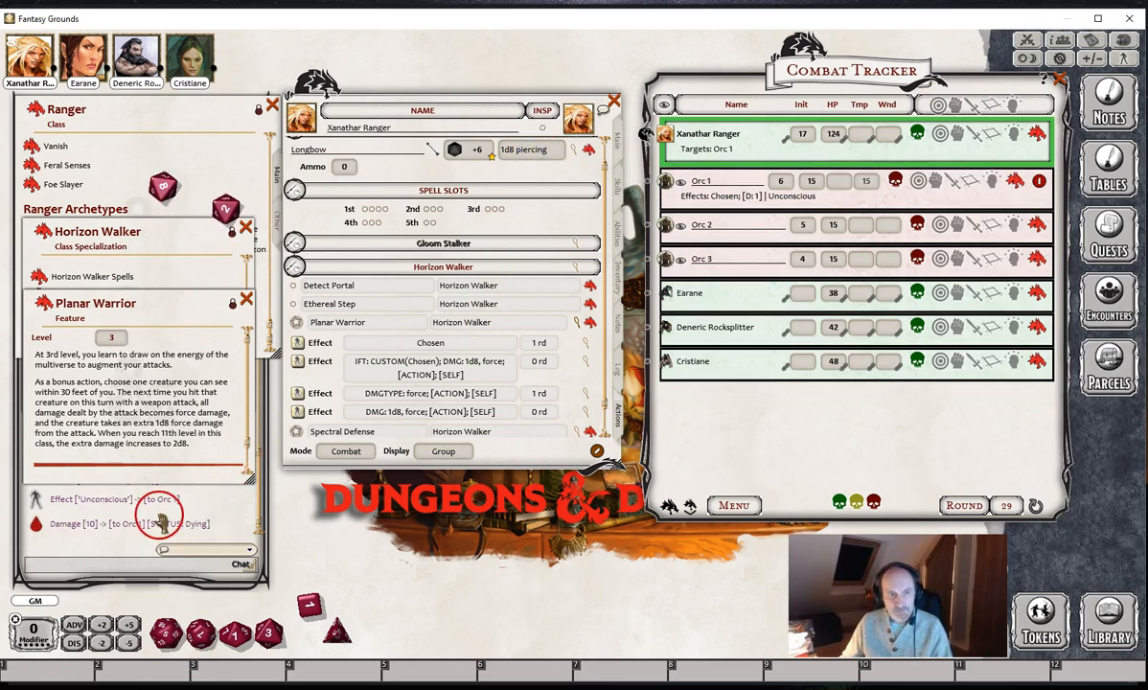
{"action": "left_click_drag", "start_coordinate": [161, 303], "coordinate": [161, 245]}
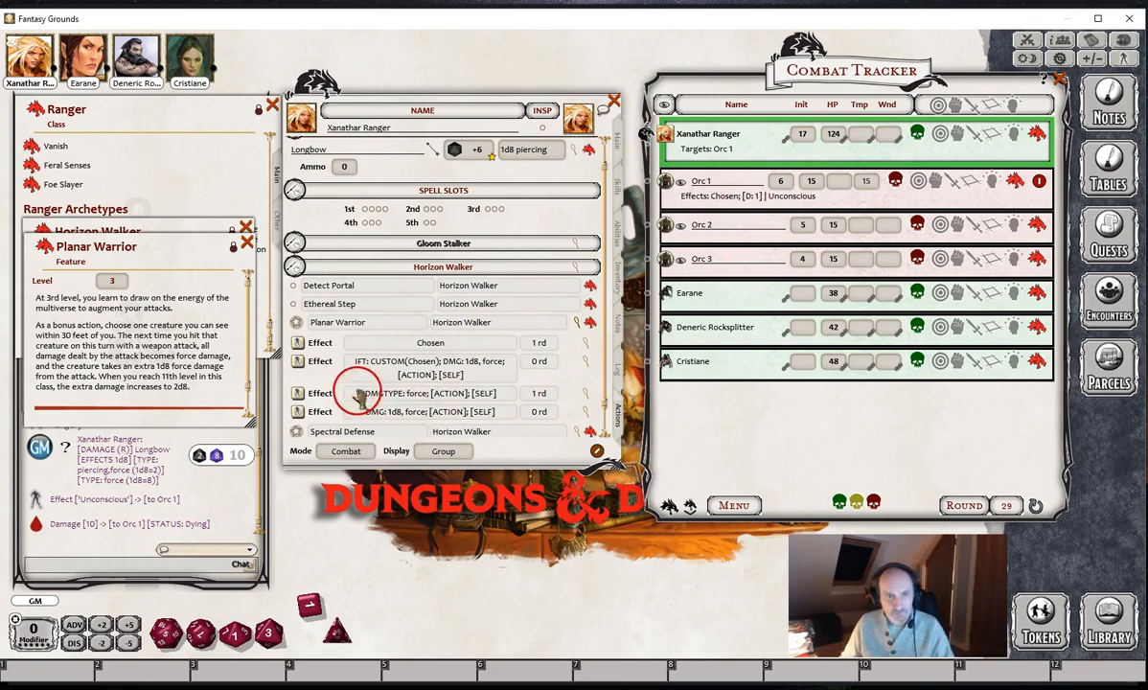
Step: Reapply the IFT: CUSTOM(Chosen) effect to Xanathar Ranger and roll Longbow damage on Orc 2, which is not the chosen creature
{"action": "left_click", "coordinate": [298, 364]}
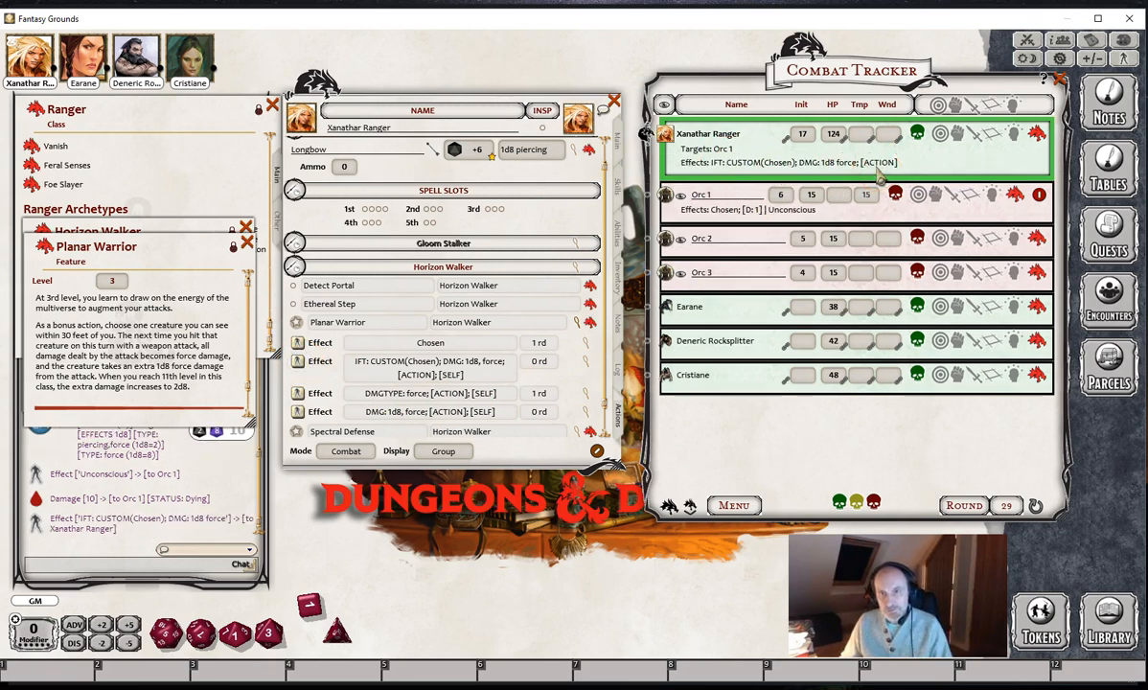
{"action": "left_click_drag", "start_coordinate": [533, 161], "coordinate": [770, 239]}
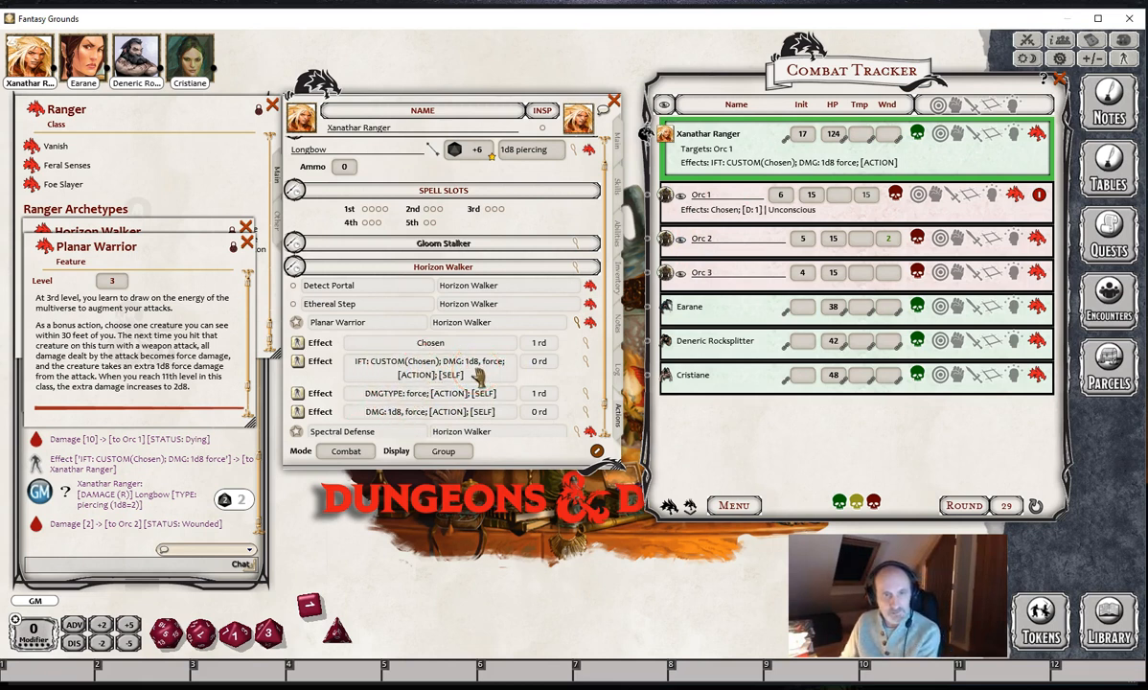
{"action": "left_click_drag", "start_coordinate": [206, 253], "coordinate": [198, 287]}
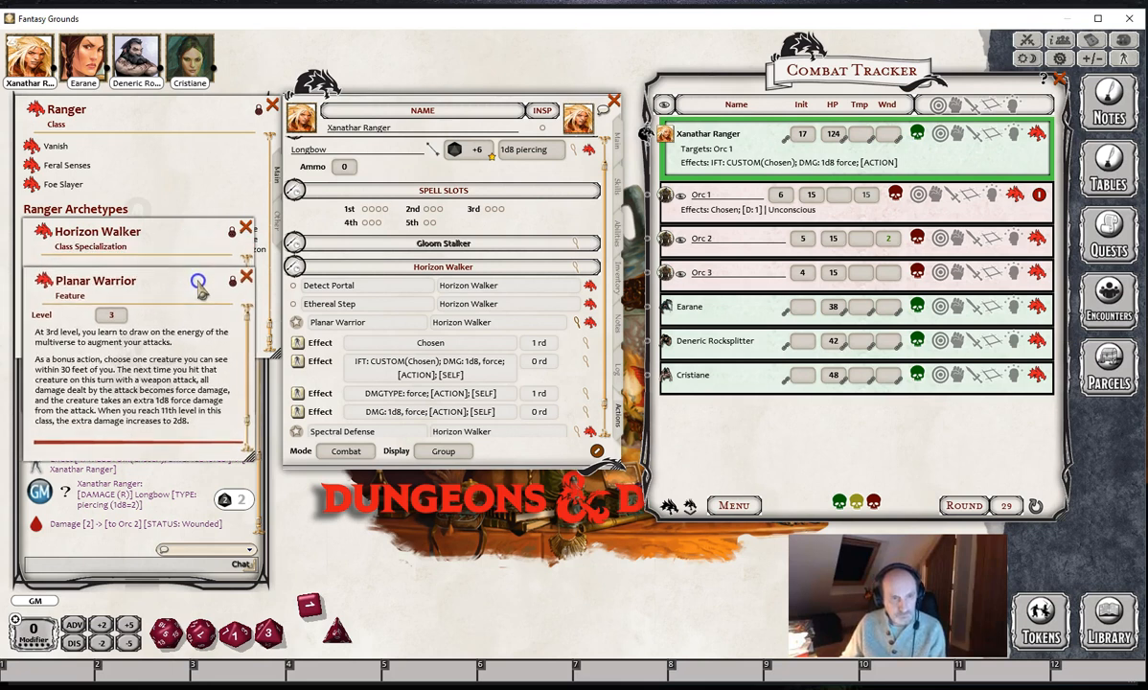
Step: Collapse Planar Warrior's effects on the character sheet and close its feature description
{"action": "left_click", "coordinate": [345, 410]}
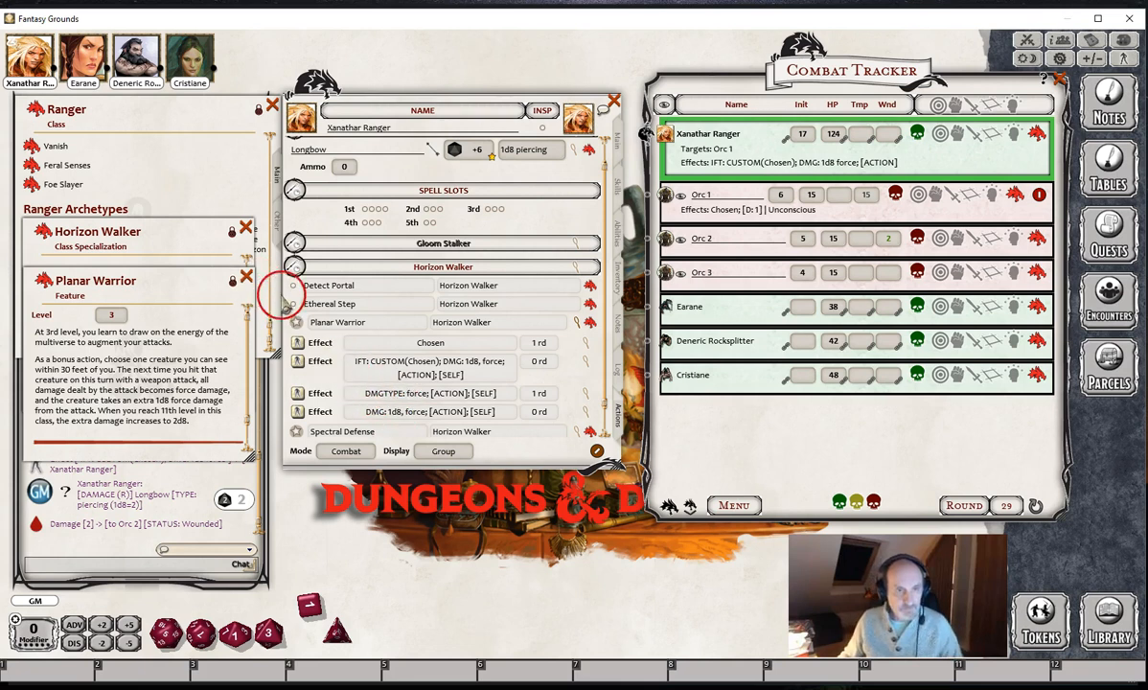
{"action": "left_click", "coordinate": [574, 323]}
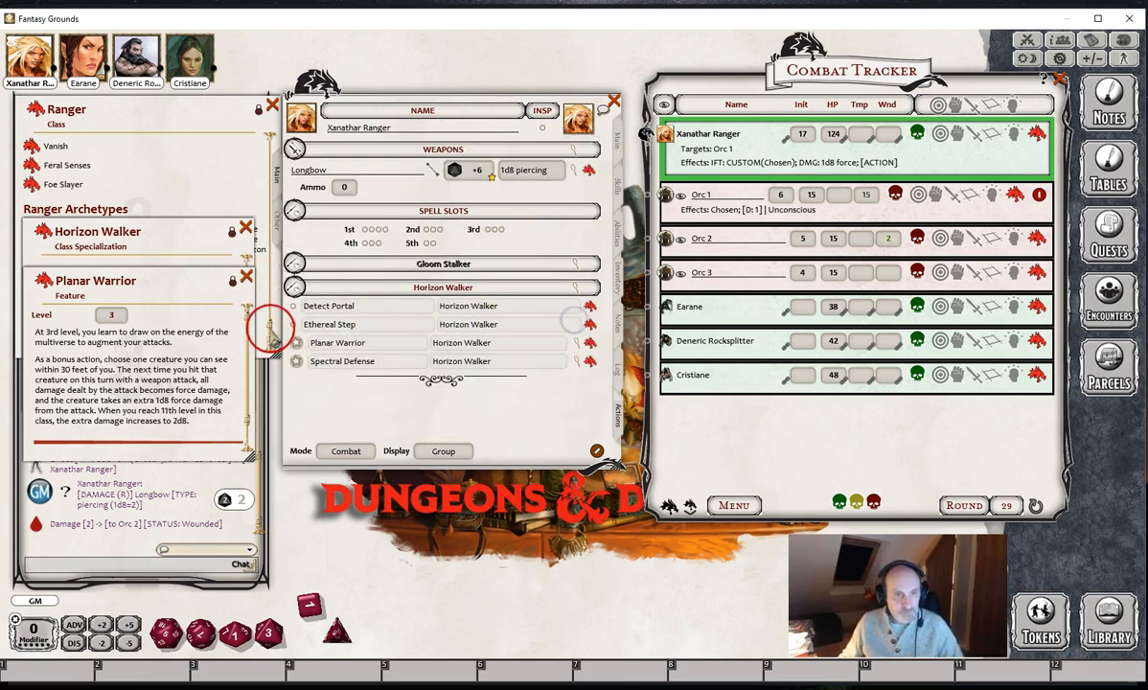
{"action": "left_click", "coordinate": [245, 277]}
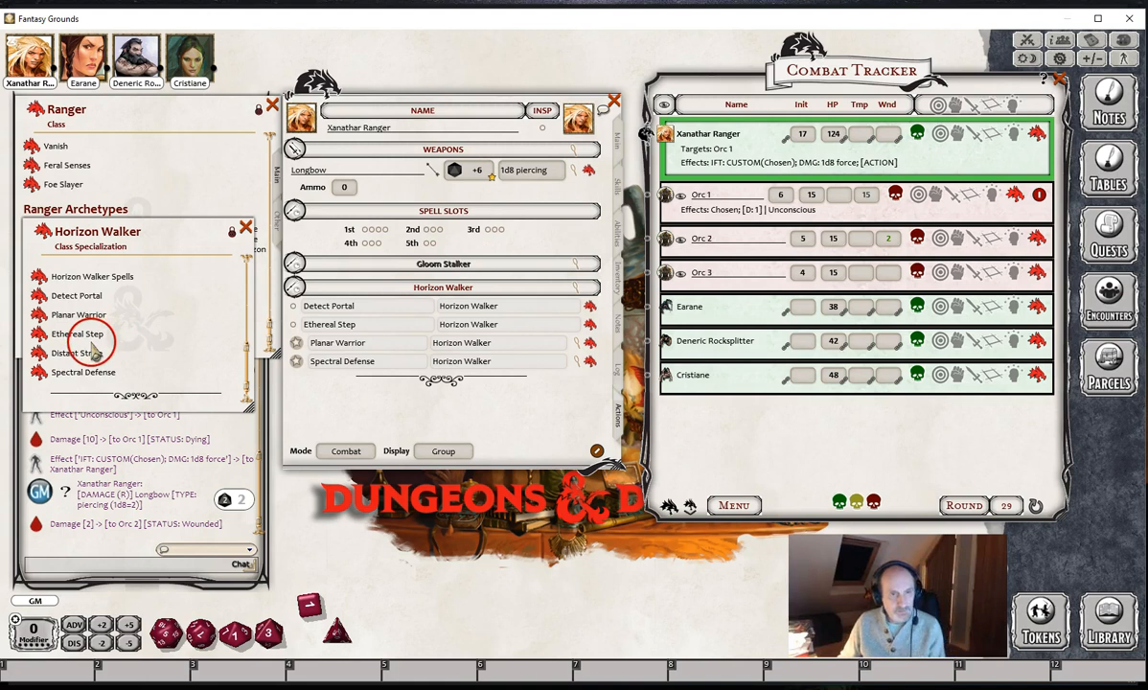
Step: Read the Spectral Defense description, review its RESIST: all effect settings, and close the Horizon Walker windows
{"action": "left_click", "coordinate": [39, 376]}
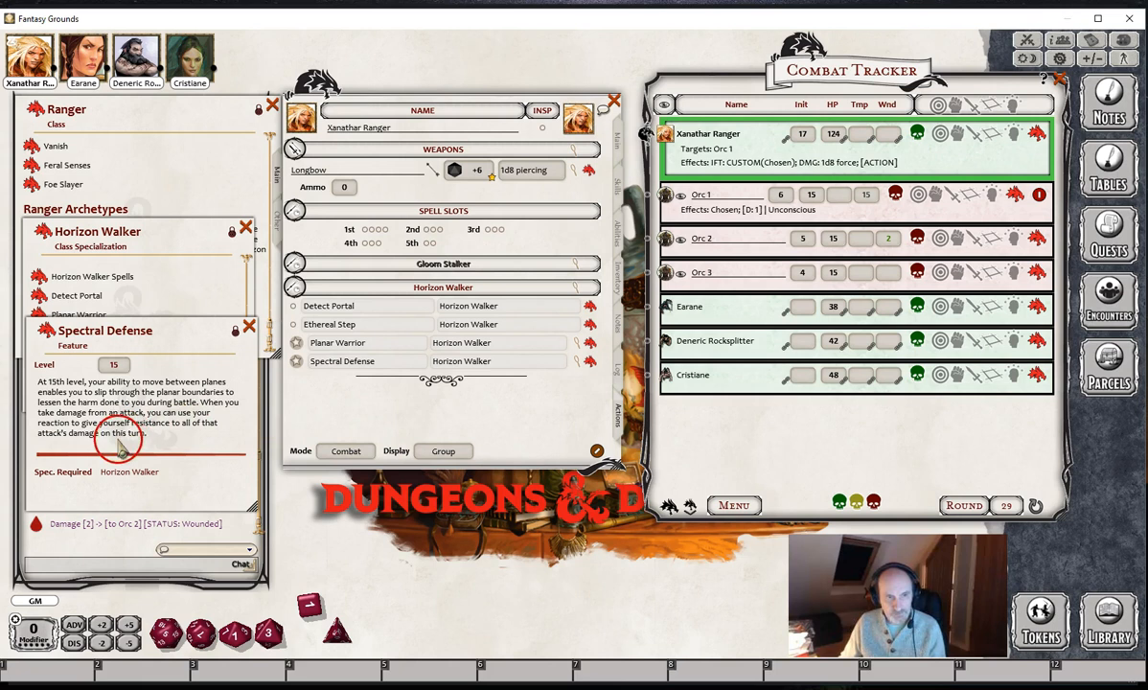
{"action": "left_click", "coordinate": [576, 360]}
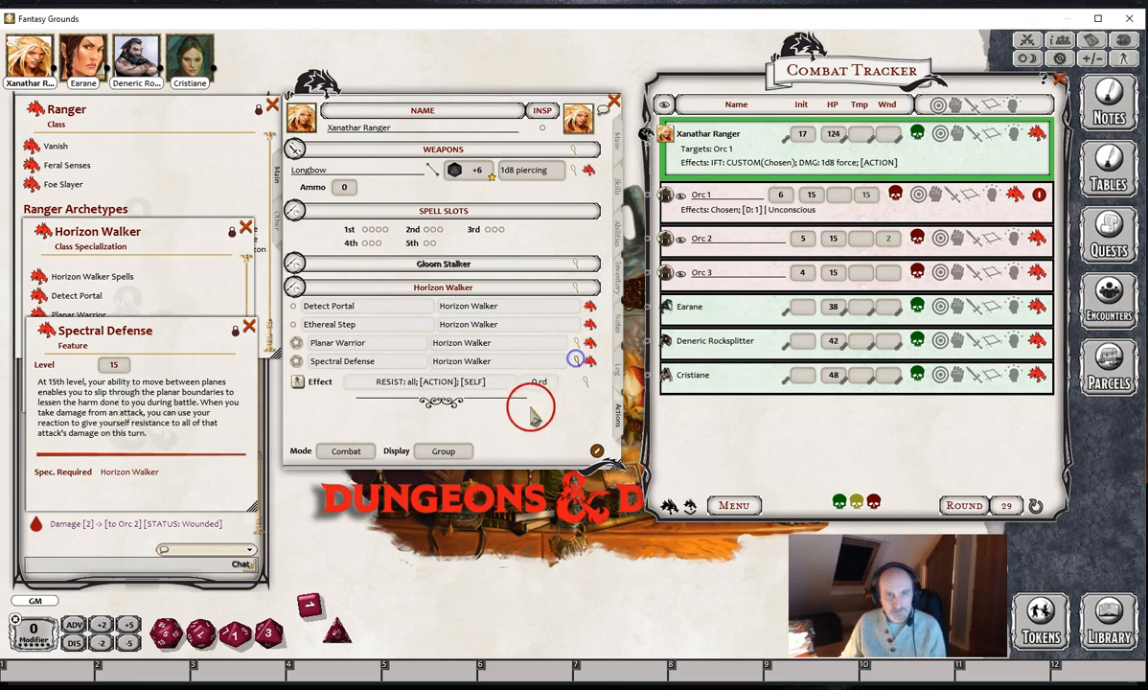
{"action": "left_click", "coordinate": [585, 382]}
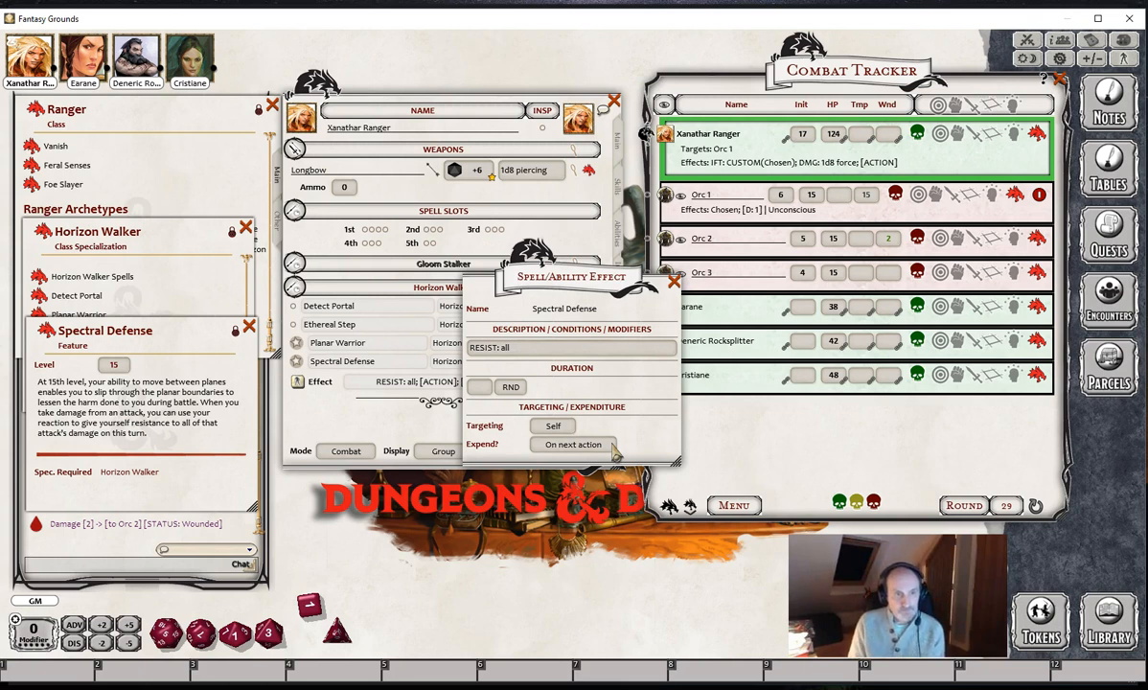
{"action": "left_click", "coordinate": [674, 281]}
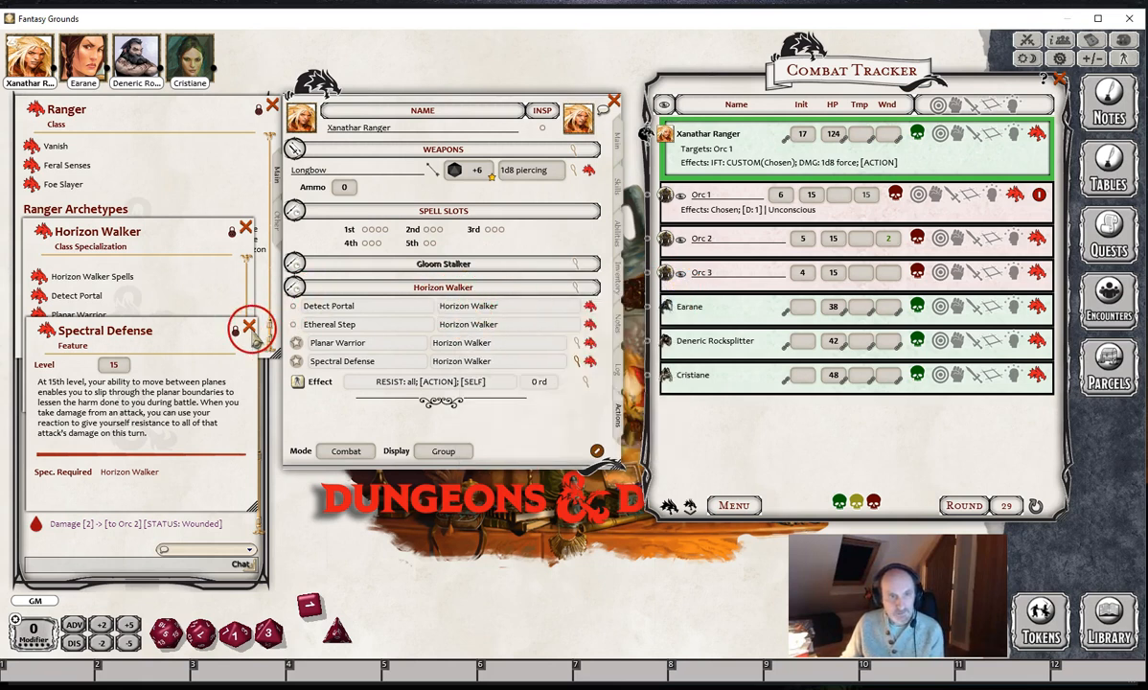
{"action": "left_click", "coordinate": [249, 326]}
{"action": "left_click", "coordinate": [246, 228]}
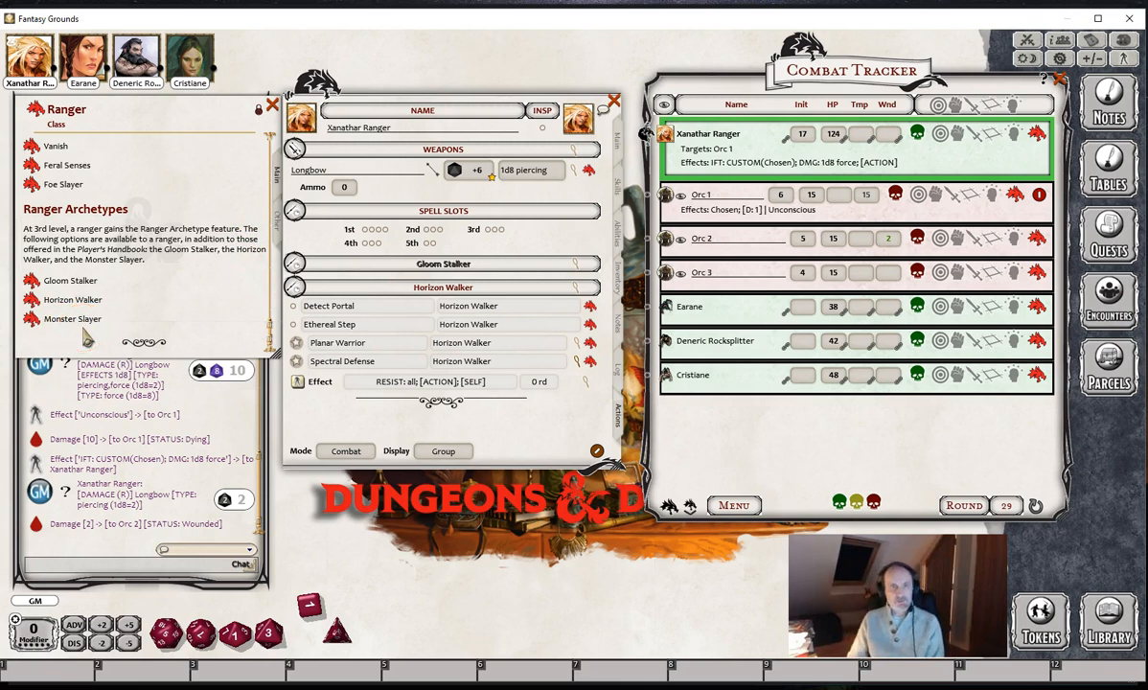
Step: Read Monster Slayer's Hunter's Sense description, check its usage limit in Preparation mode, and return the actions to Combat mode
{"action": "left_click_drag", "start_coordinate": [107, 439], "coordinate": [20, 671]}
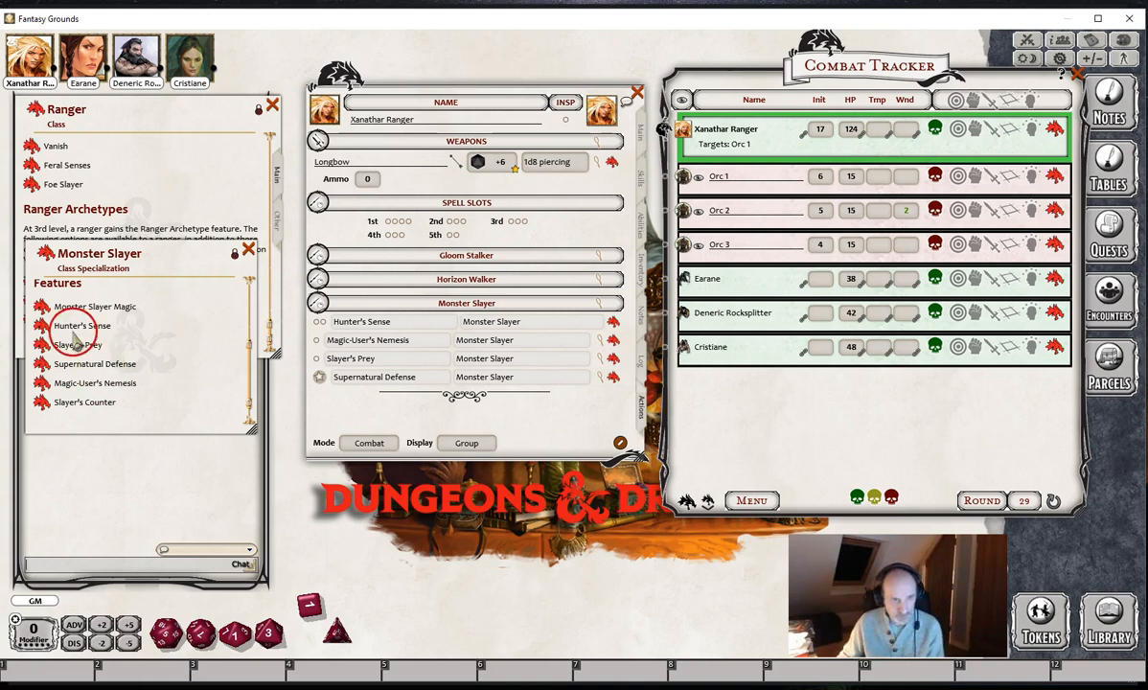
{"action": "left_click", "coordinate": [42, 325]}
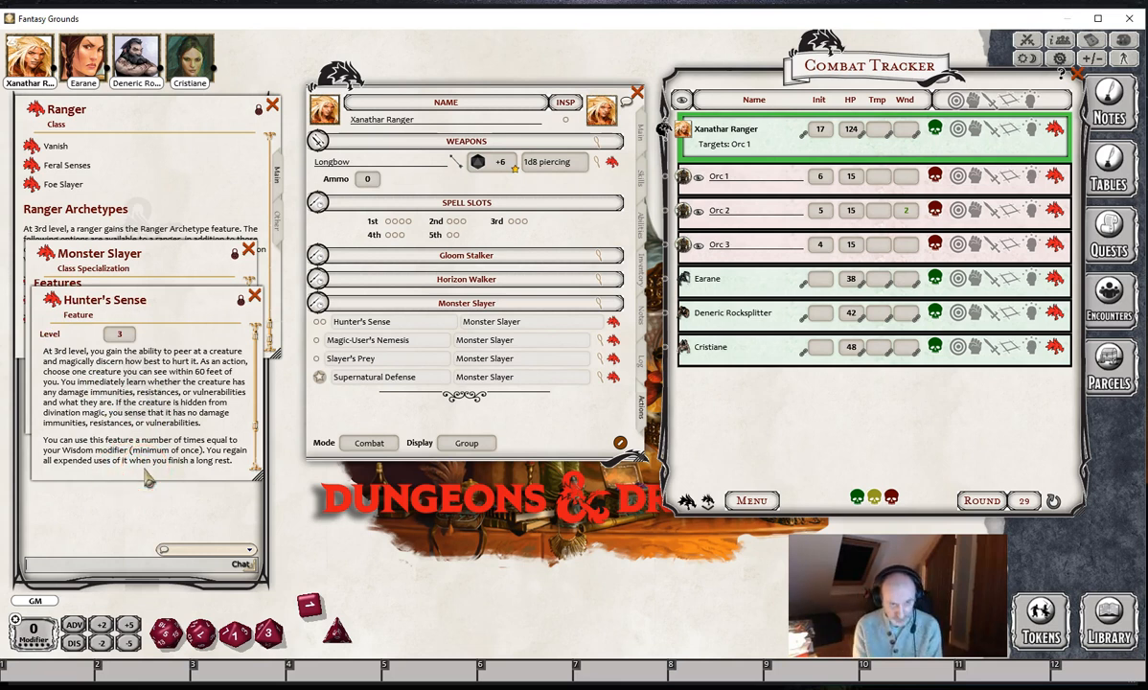
{"action": "left_click", "coordinate": [365, 445]}
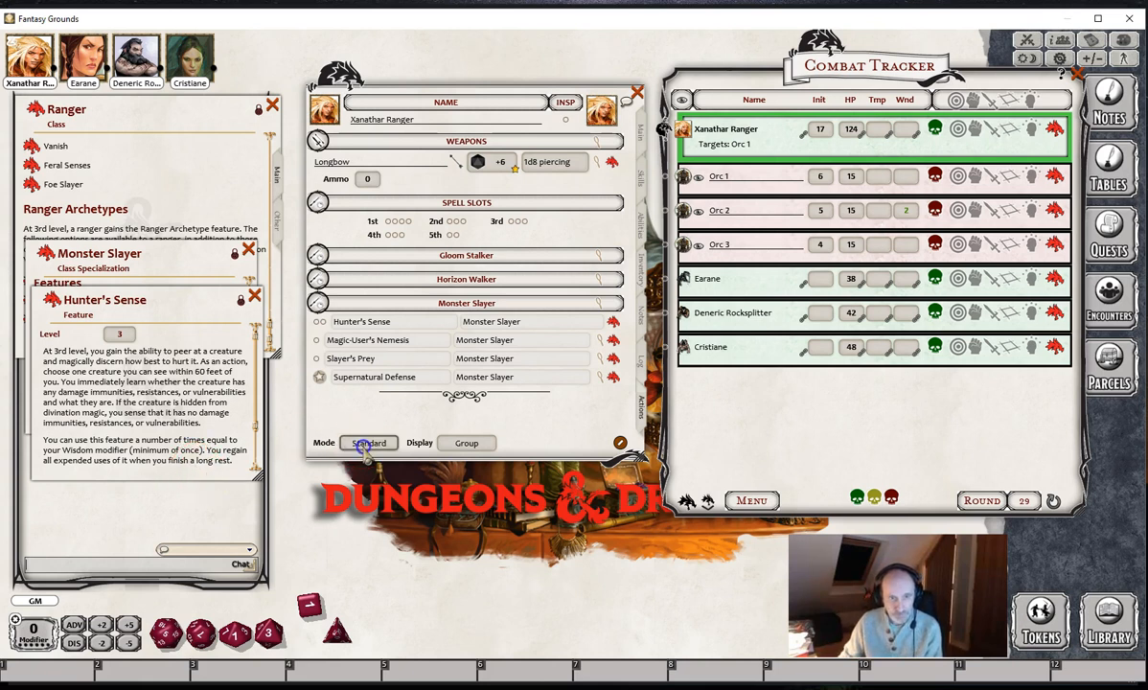
{"action": "left_click", "coordinate": [365, 444]}
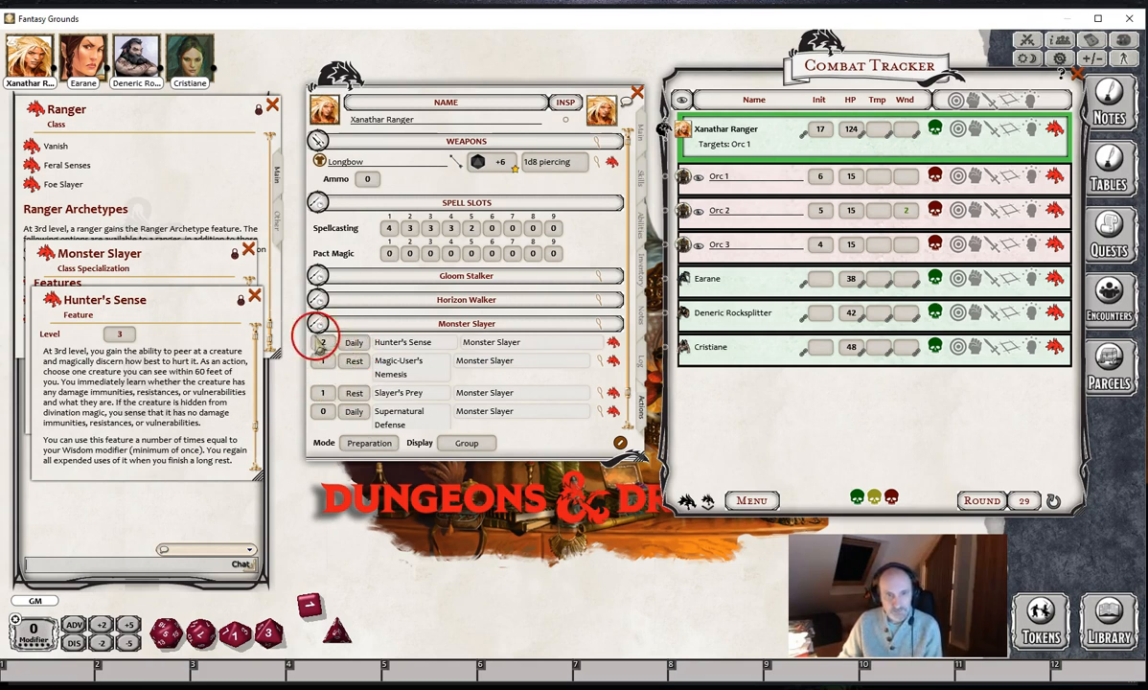
{"action": "left_click", "coordinate": [369, 443]}
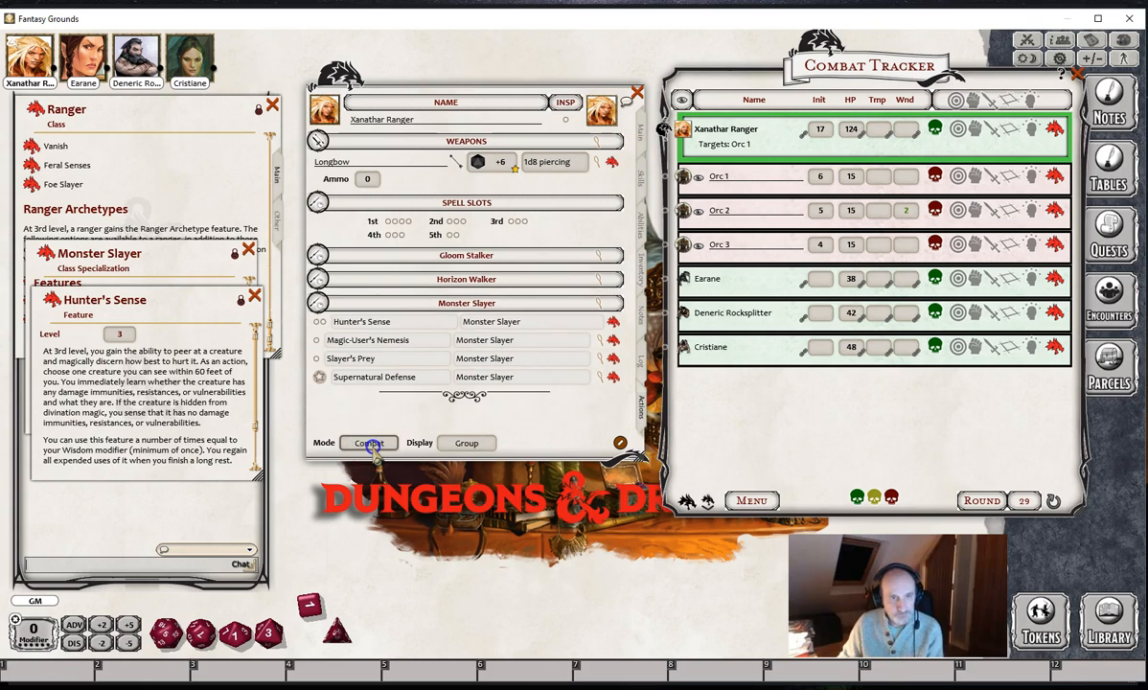
{"action": "left_click", "coordinate": [254, 298]}
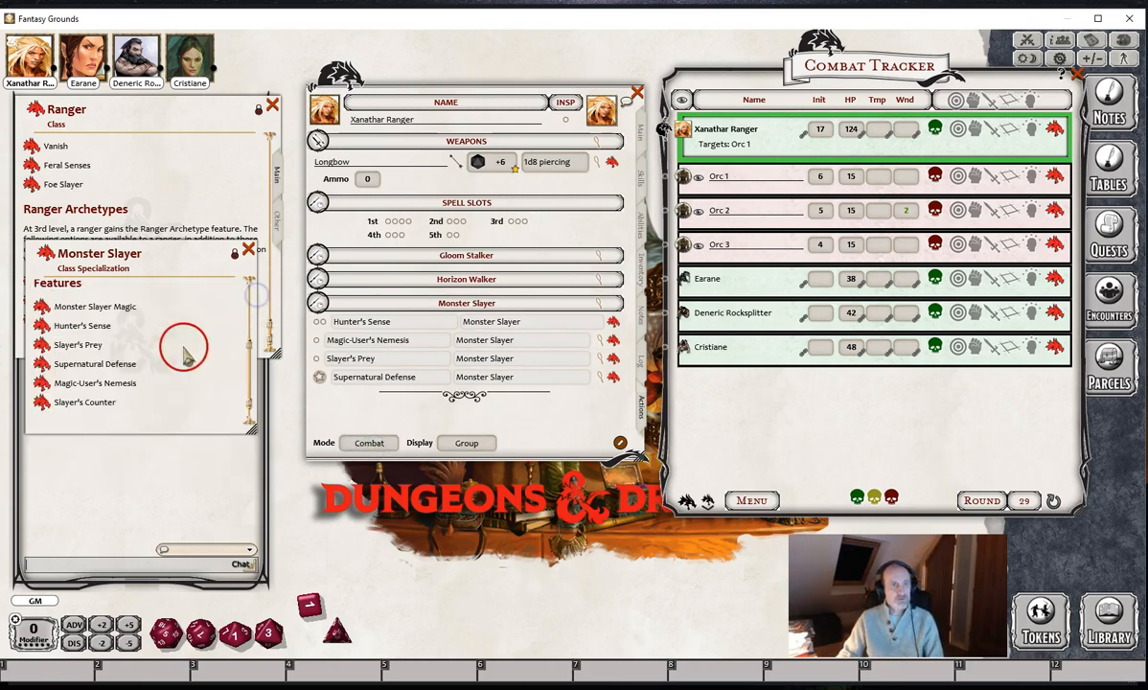
Step: Read the Magic-User's Nemesis feature description and expand its saving throw action on the character sheet
{"action": "left_click", "coordinate": [167, 349]}
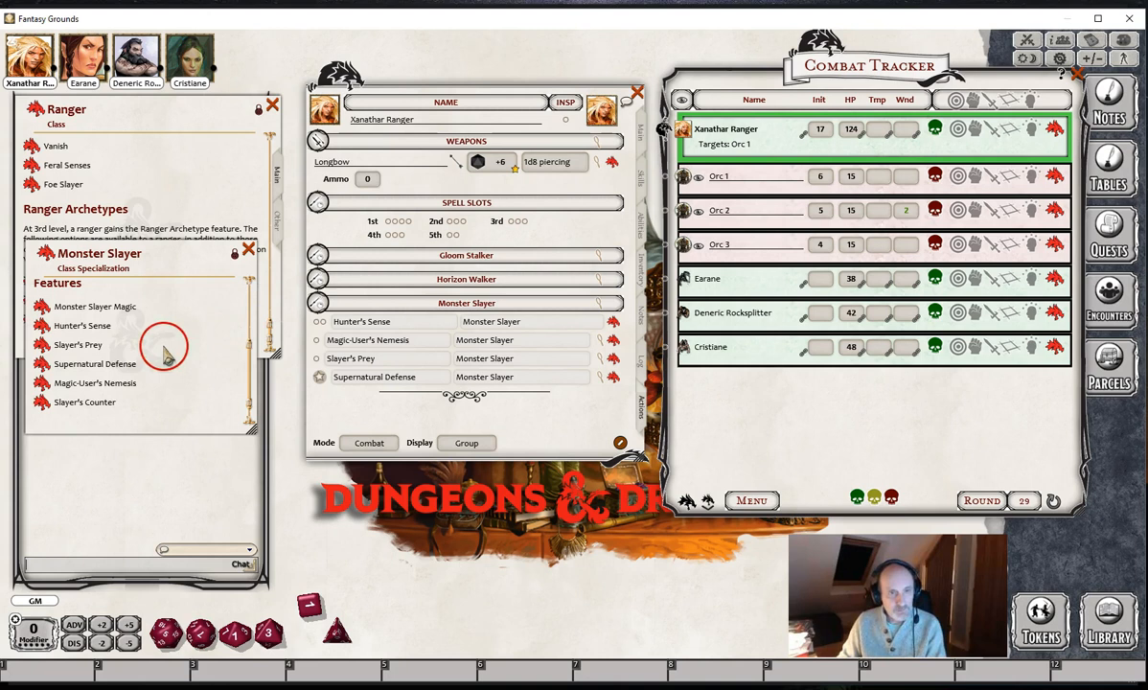
{"action": "left_click", "coordinate": [220, 350]}
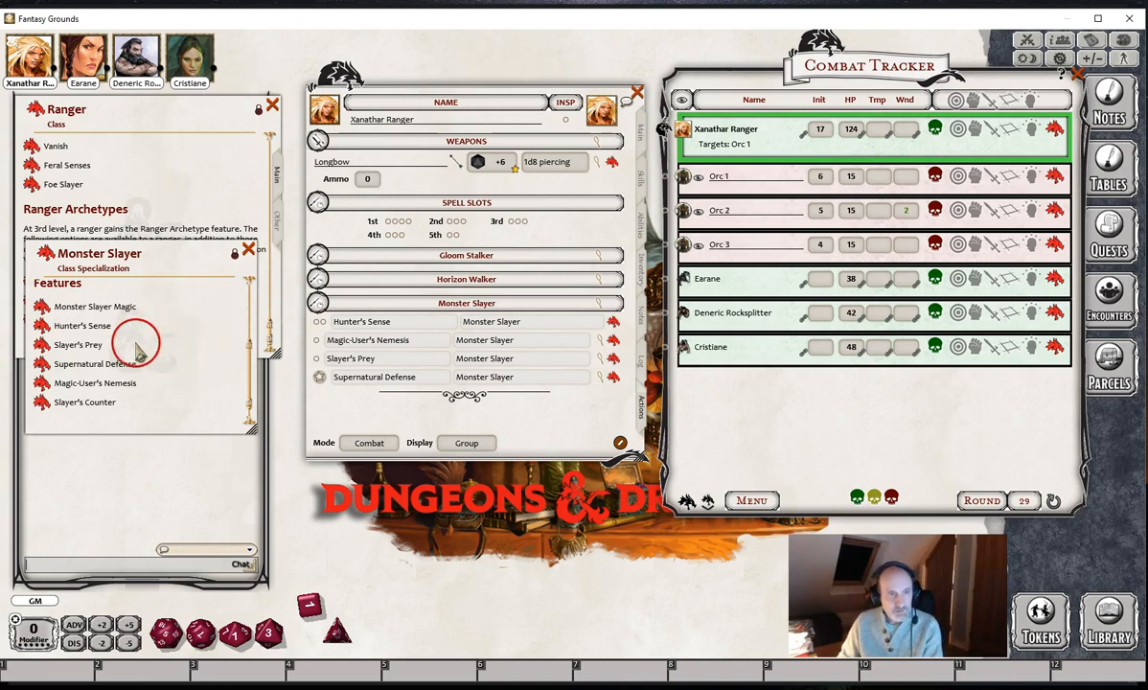
{"action": "left_click", "coordinate": [41, 383]}
{"action": "left_click", "coordinate": [157, 432]}
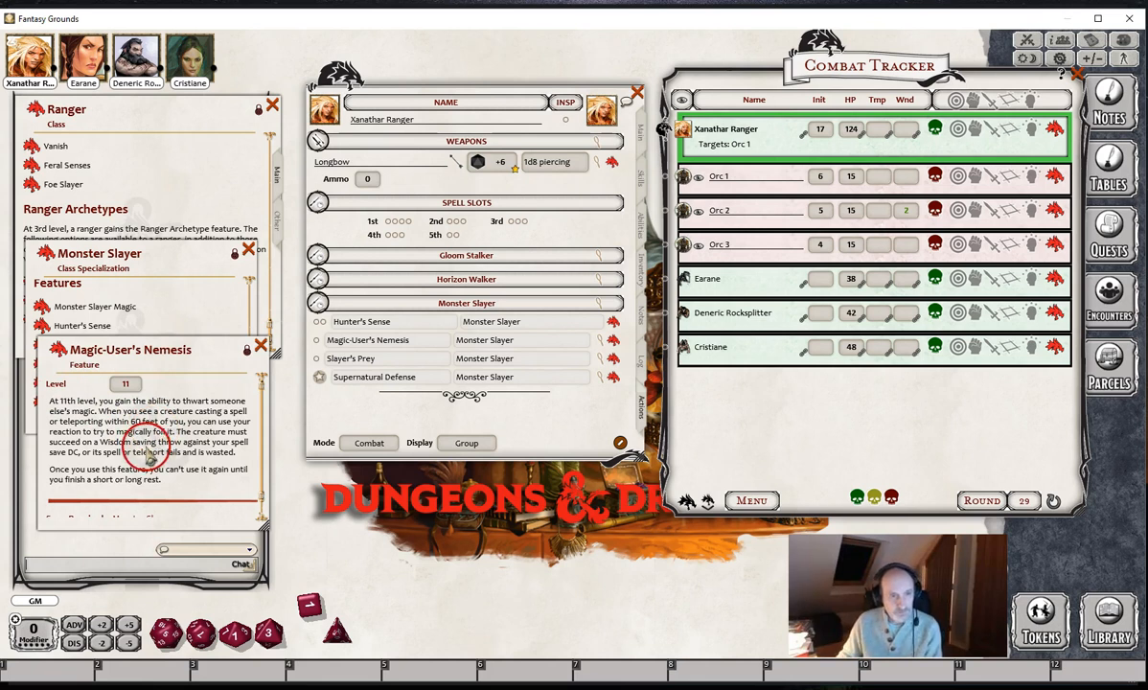
{"action": "left_click", "coordinate": [205, 462]}
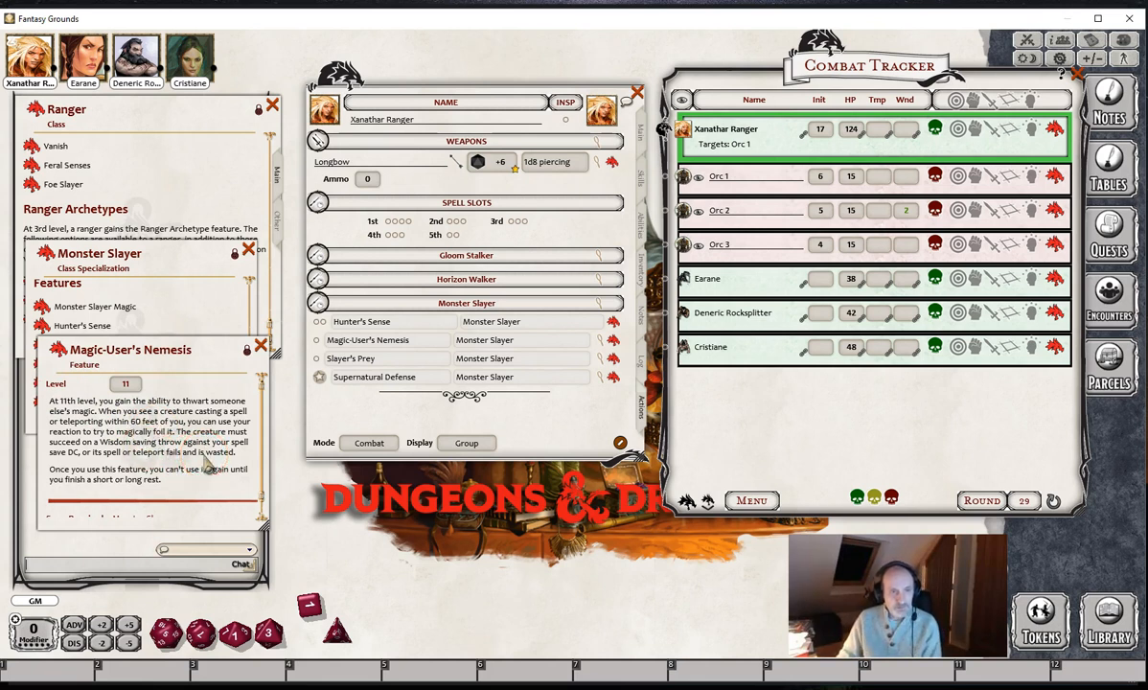
{"action": "left_click", "coordinate": [170, 454]}
{"action": "left_click", "coordinate": [118, 458]}
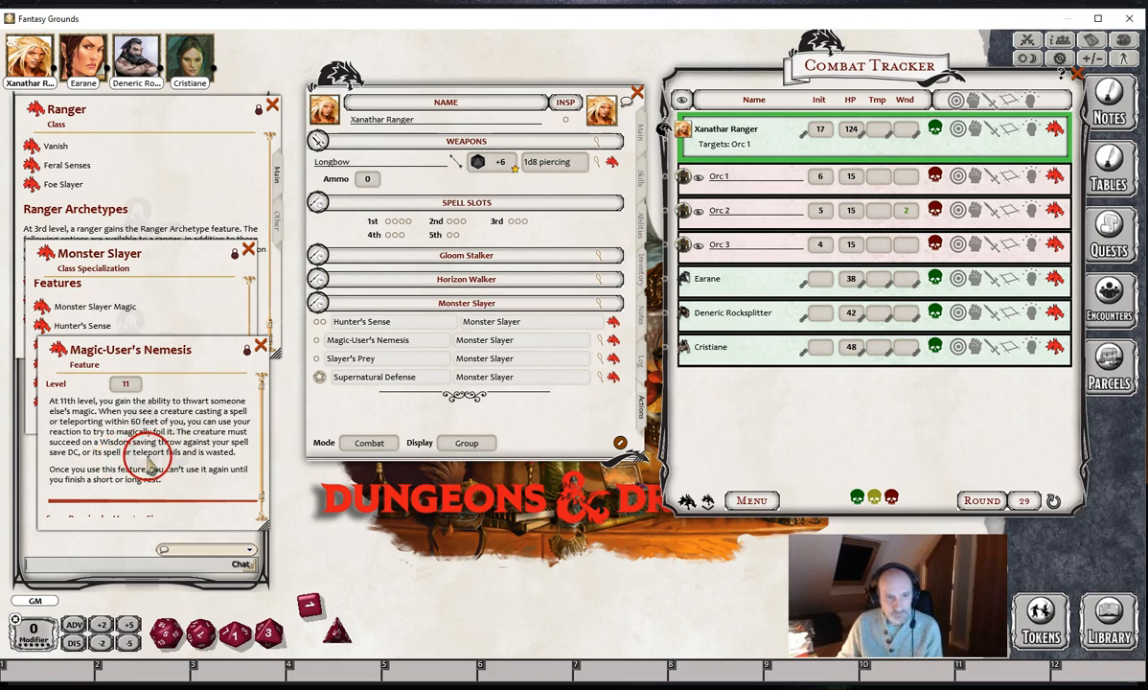
{"action": "left_click", "coordinate": [601, 342]}
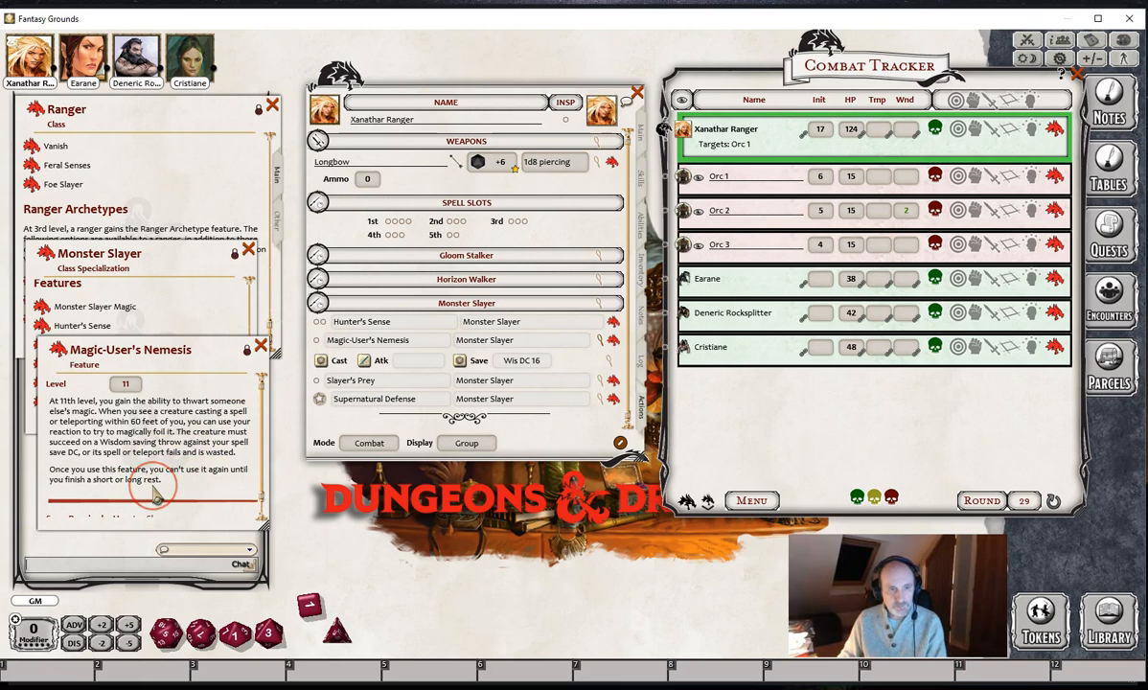
Step: Close the Magic-User's Nemesis description, check its usage limit in Preparation mode, and collapse its action back in Combat mode
{"action": "left_click", "coordinate": [260, 346]}
{"action": "left_click", "coordinate": [367, 442]}
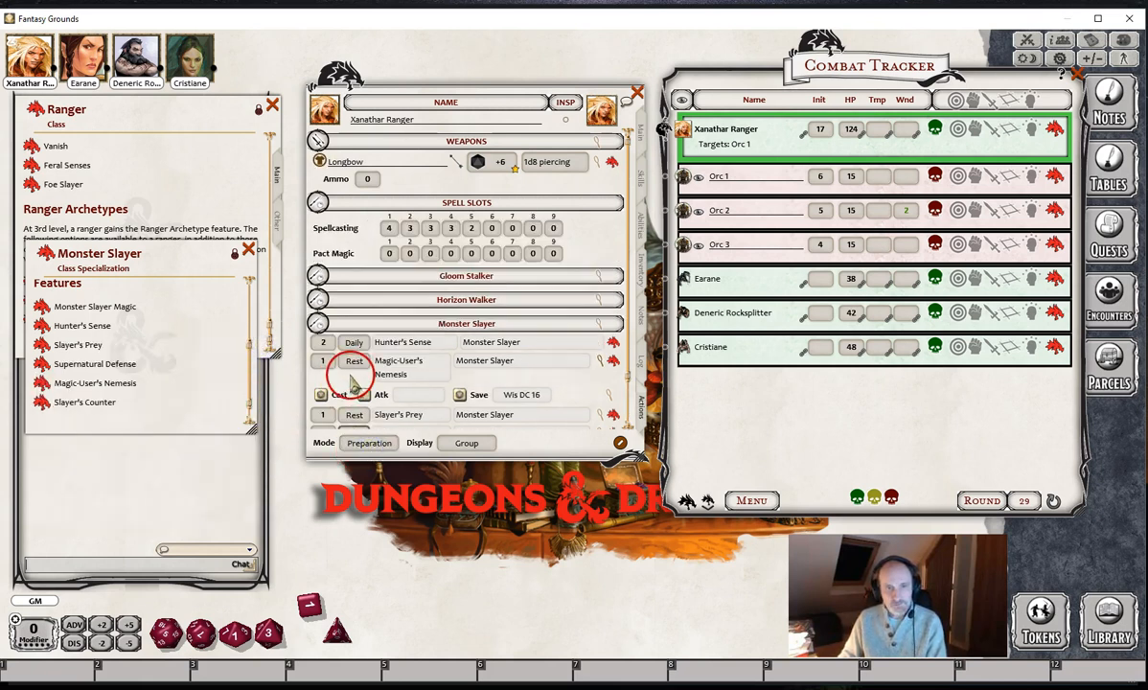
{"action": "left_click", "coordinate": [368, 442]}
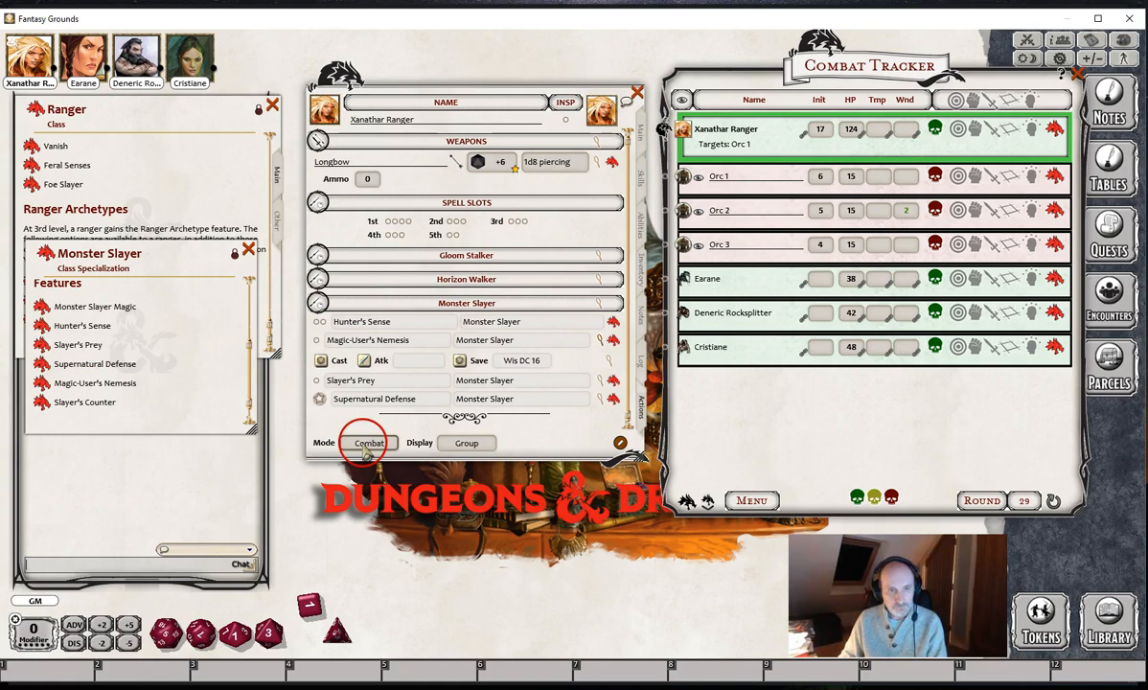
{"action": "left_click", "coordinate": [600, 340]}
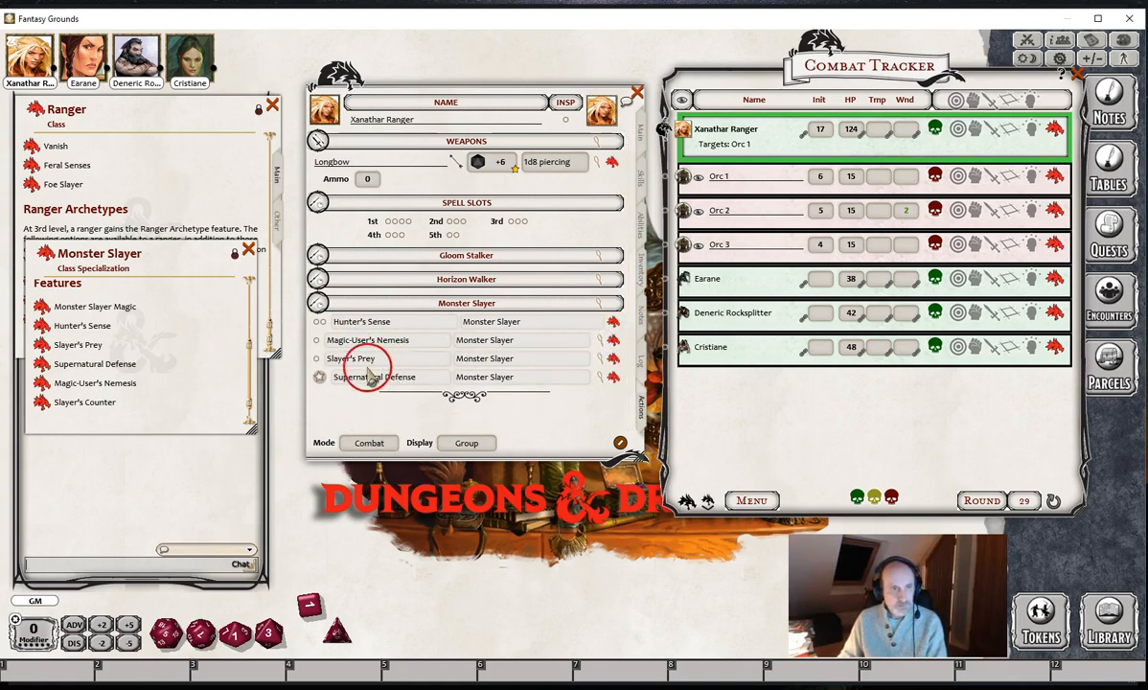
Step: Read the Slayer's Prey description, expand its effects, and review the settings of the DMG: 1d6 effect
{"action": "left_click", "coordinate": [41, 347]}
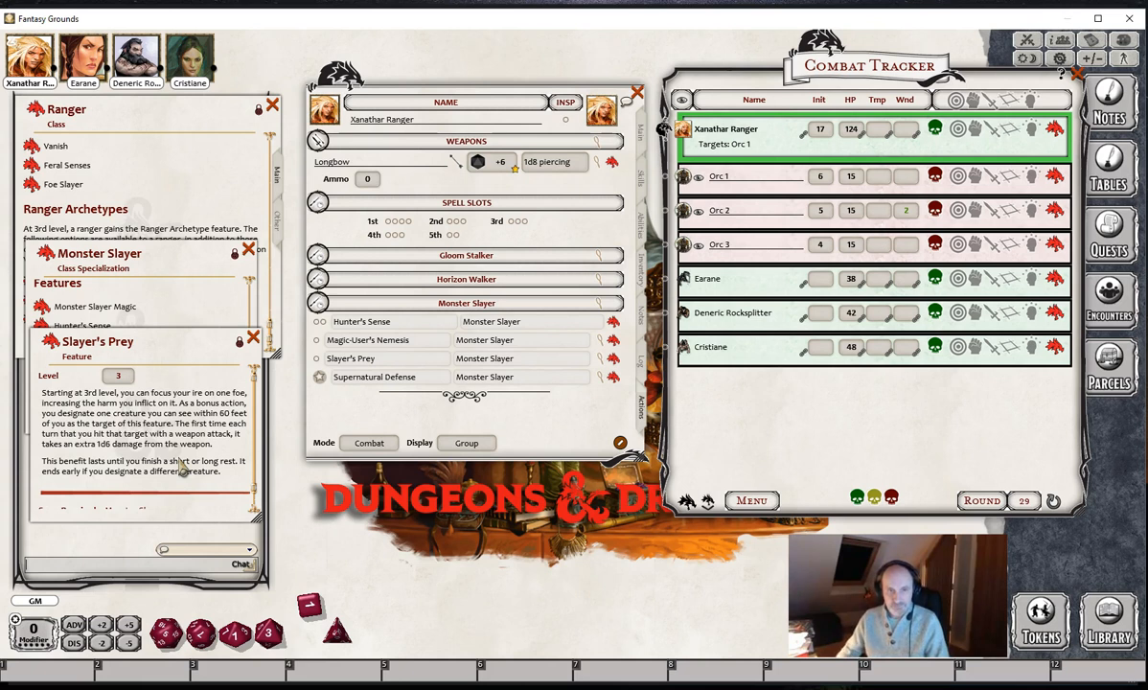
{"action": "left_click", "coordinate": [599, 358]}
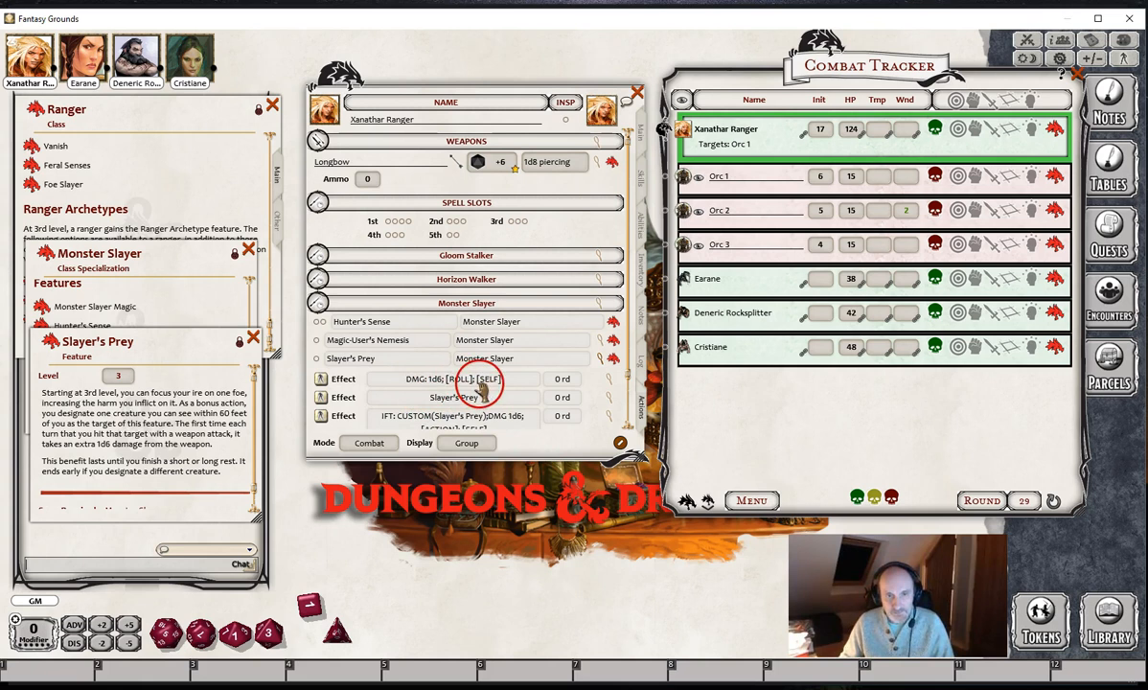
{"action": "left_click", "coordinate": [610, 381]}
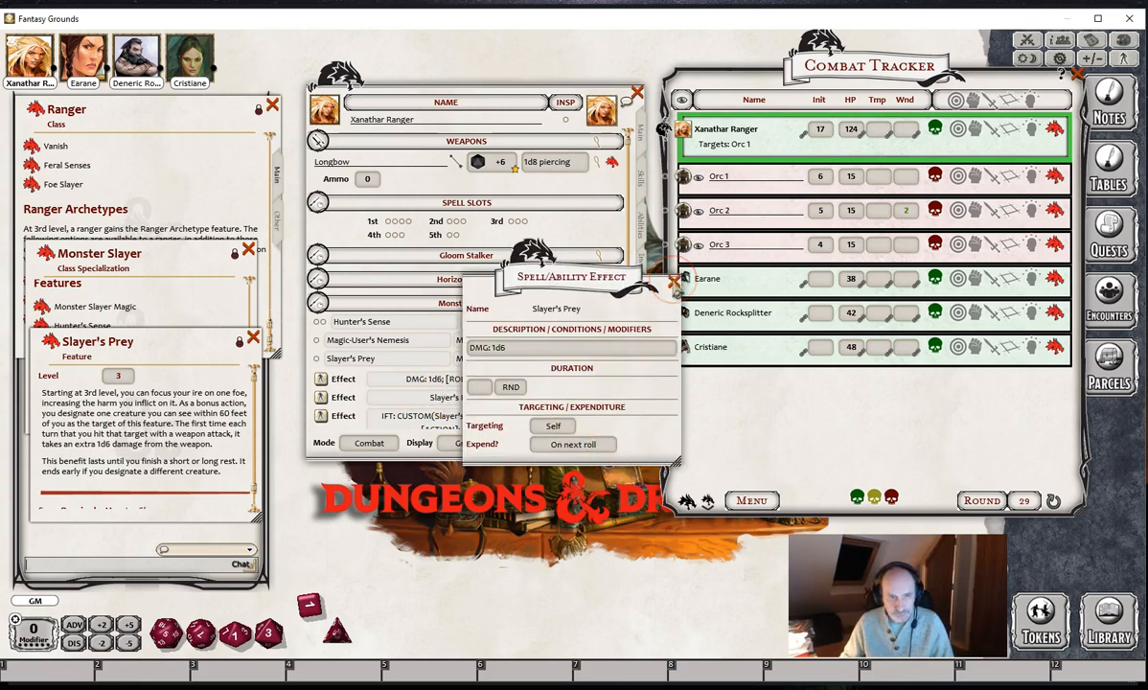
{"action": "left_click", "coordinate": [674, 284]}
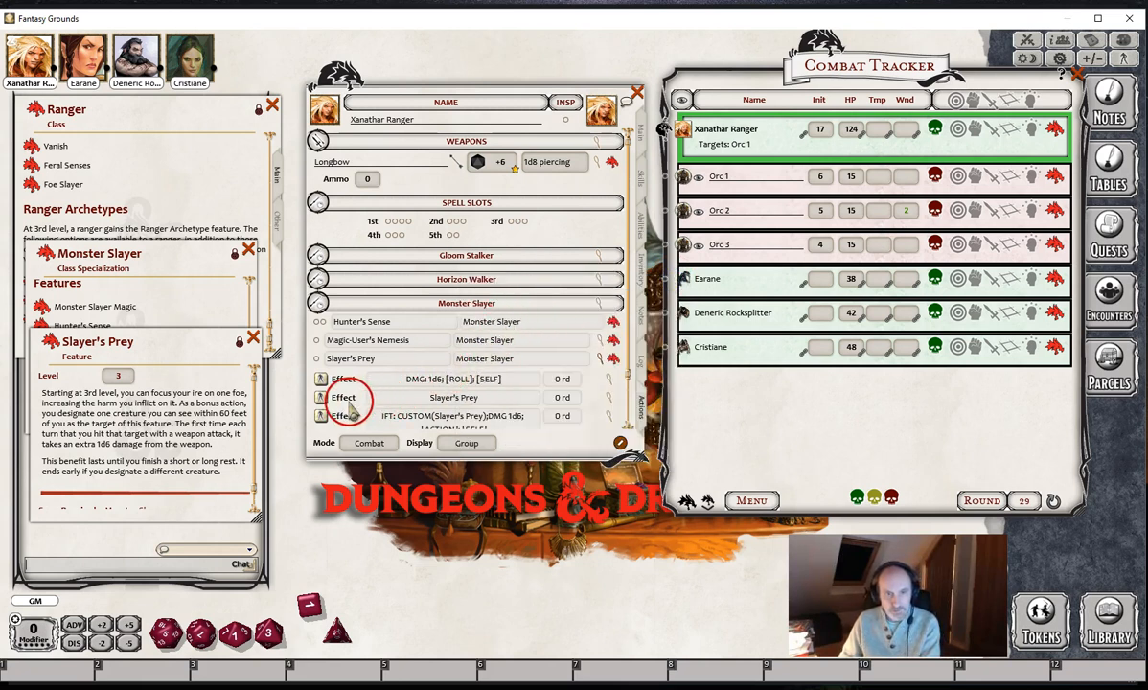
Step: Review the settings of the IFT: CUSTOM(Slayer's Prey);DMG 1d6 effect and close the Slayer's Prey description
{"action": "scroll", "coordinate": [505, 400], "scroll_direction": "down", "scroll_amount": 2}
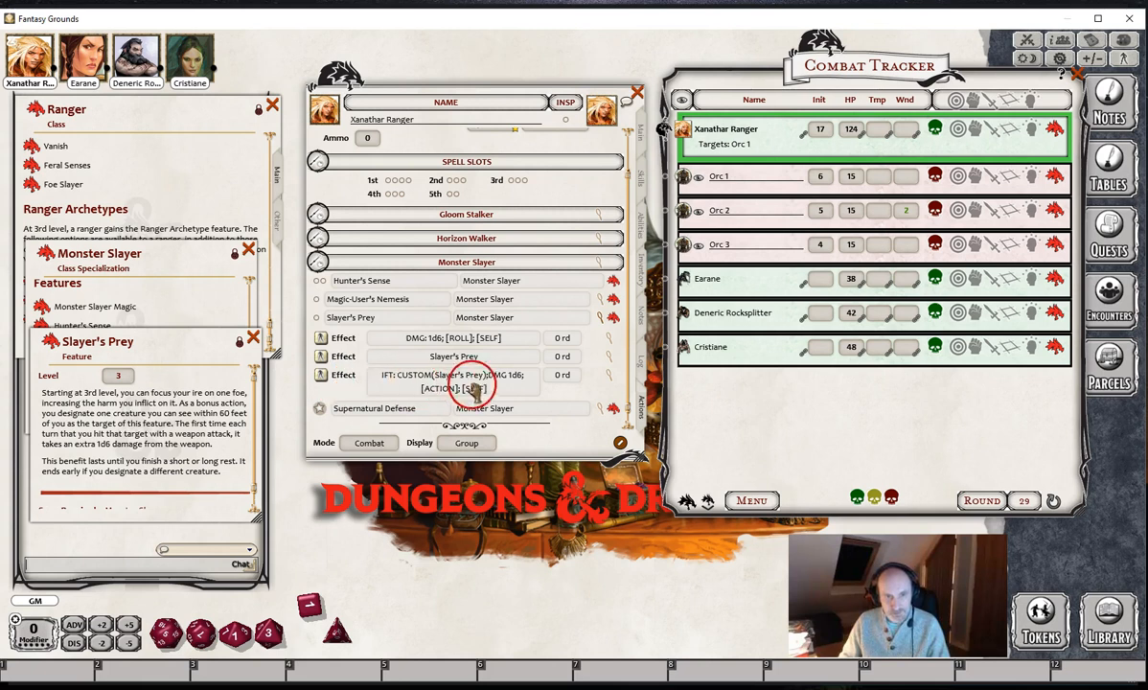
{"action": "left_click", "coordinate": [608, 374]}
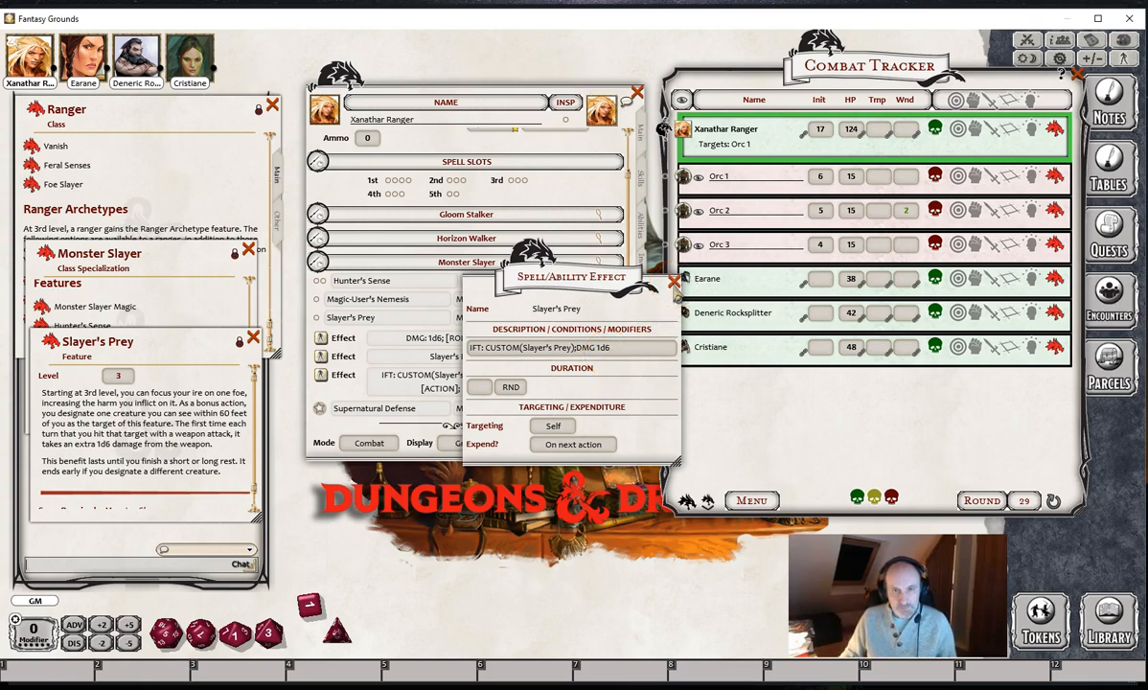
{"action": "left_click", "coordinate": [674, 281]}
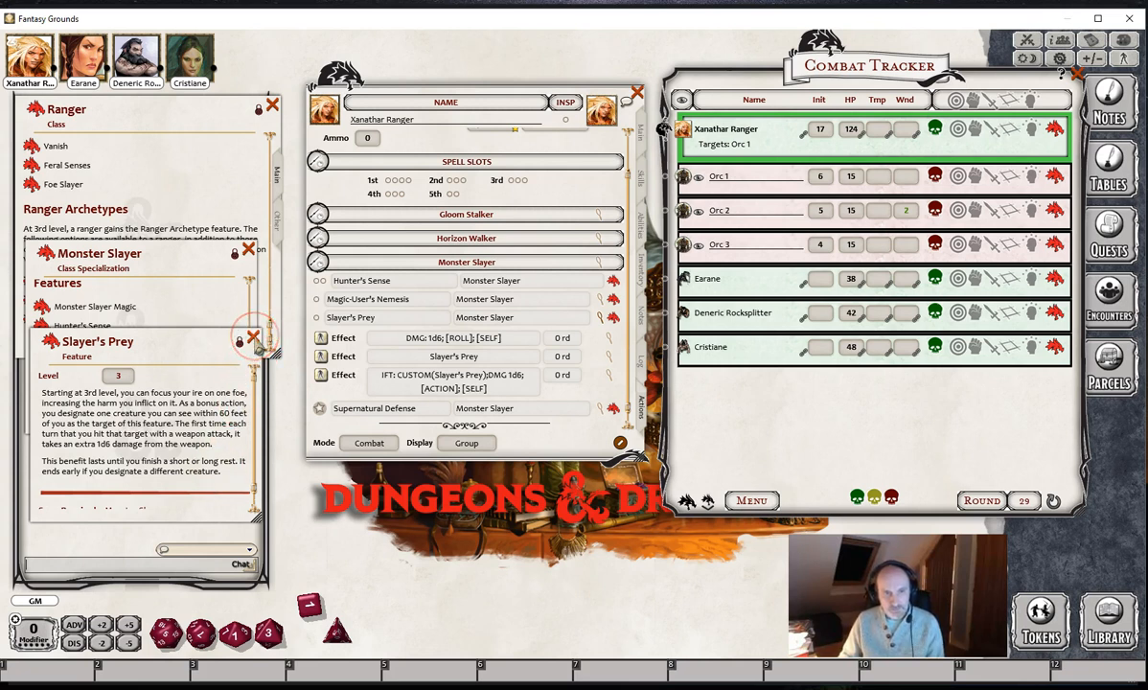
{"action": "left_click", "coordinate": [253, 340]}
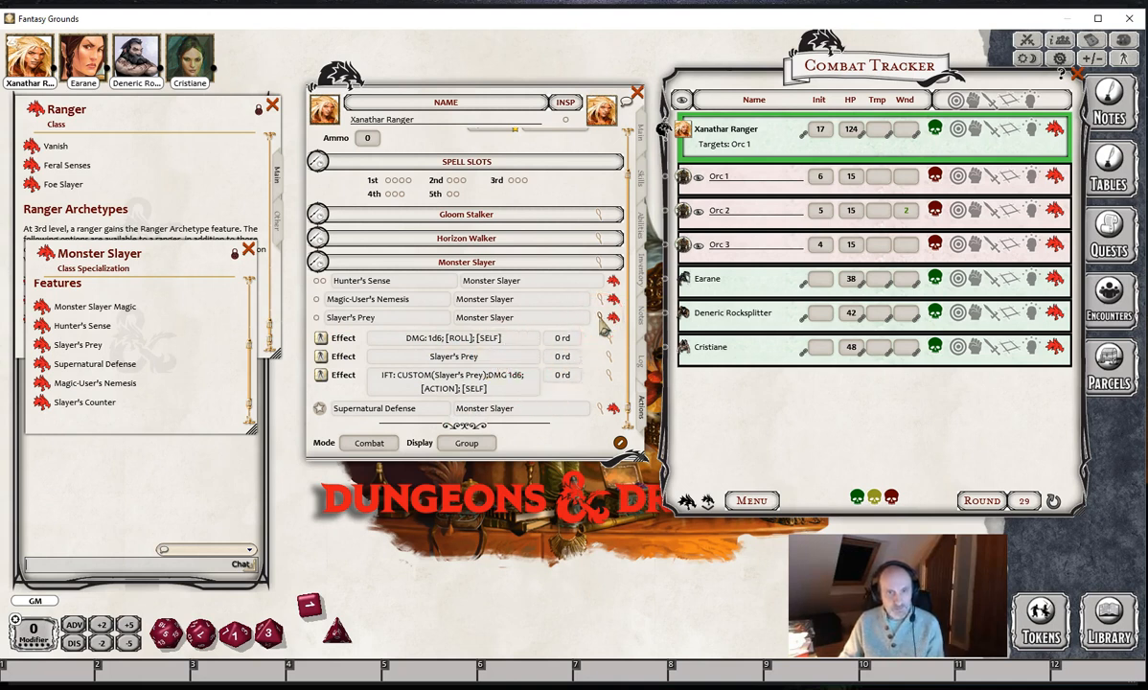
Step: Collapse the Slayer's Prey effects, check its usage limit in Preparation mode, and return the actions to Combat mode
{"action": "left_click", "coordinate": [604, 328]}
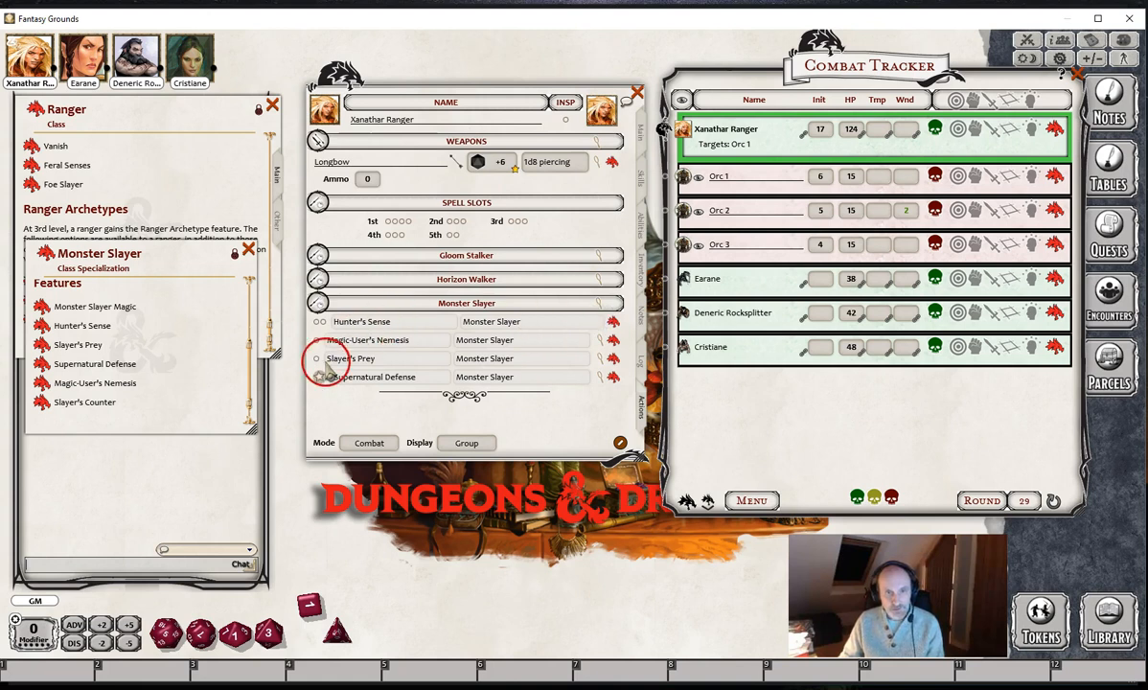
{"action": "left_click", "coordinate": [356, 443]}
{"action": "left_click", "coordinate": [358, 443]}
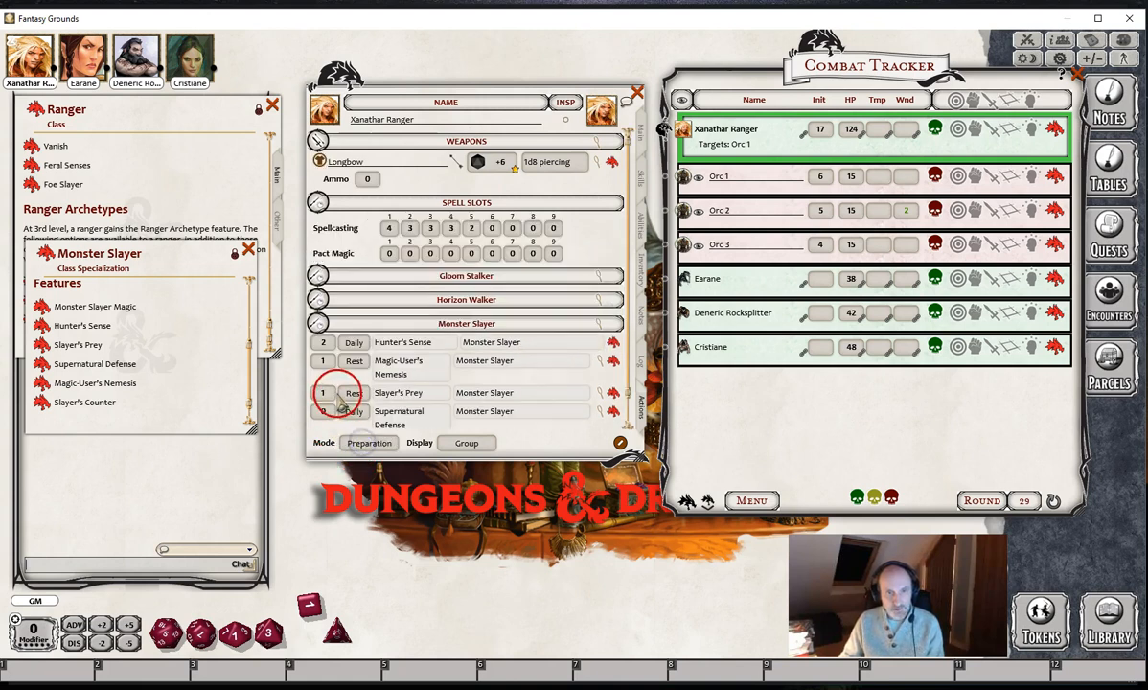
{"action": "left_click", "coordinate": [370, 443]}
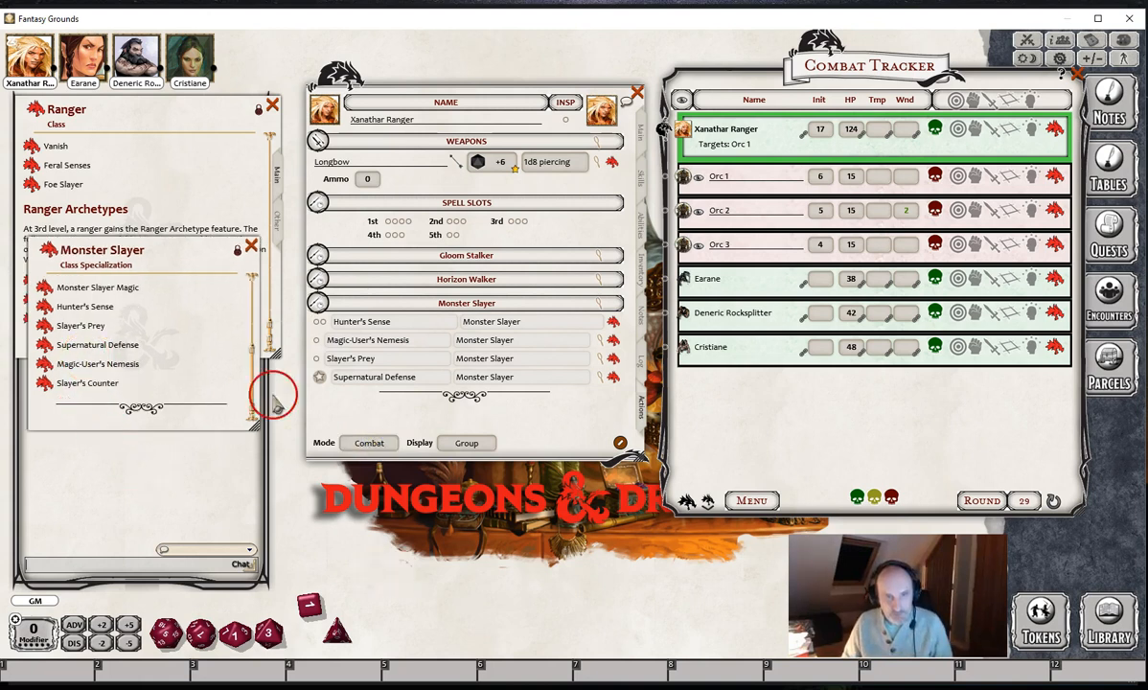
Step: Read the Supernatural Defense description, recheck the Slayer's Prey effects, and expand the Supernatural Defense effects
{"action": "left_click", "coordinate": [45, 345]}
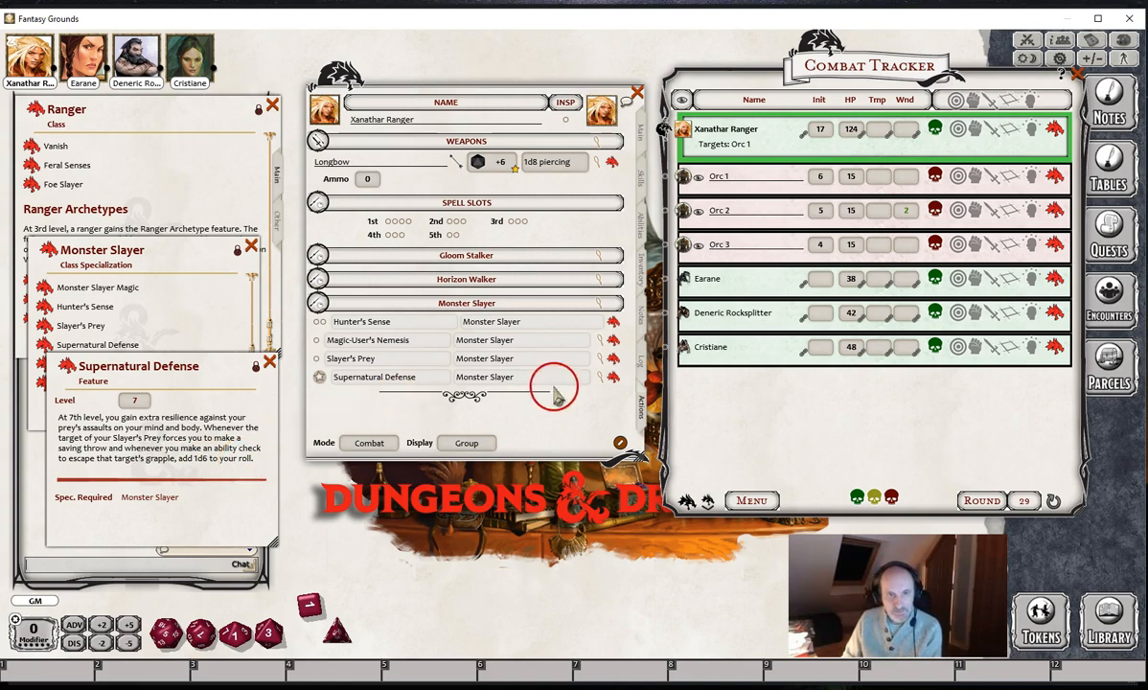
{"action": "left_click", "coordinate": [598, 358]}
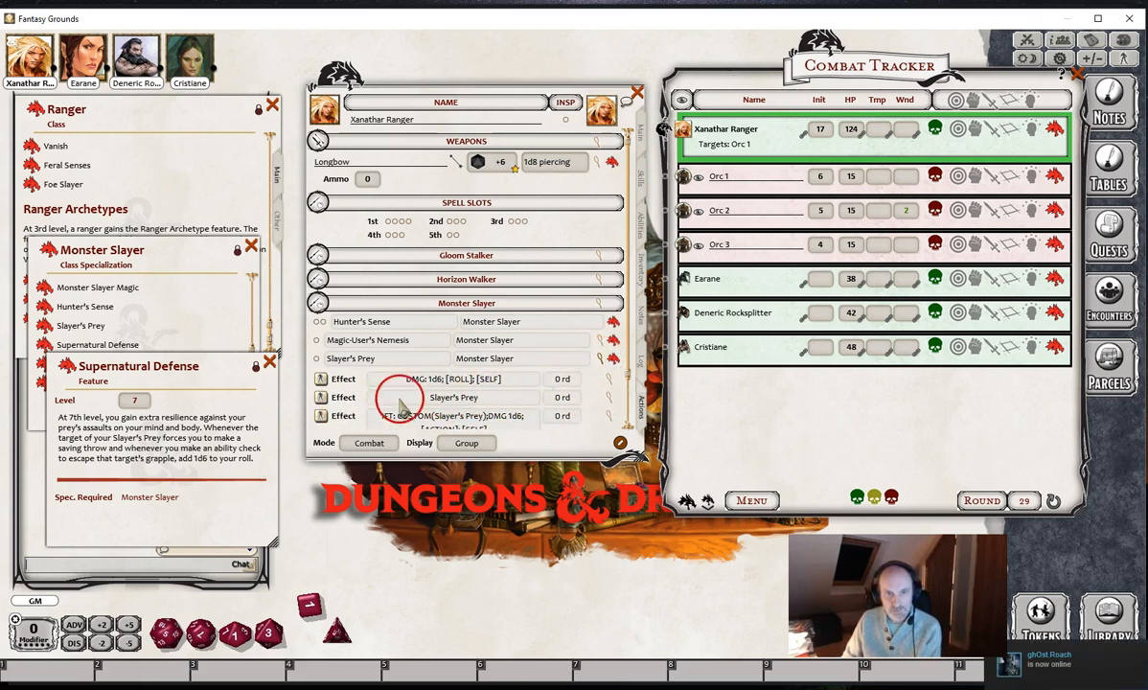
{"action": "left_click", "coordinate": [600, 357]}
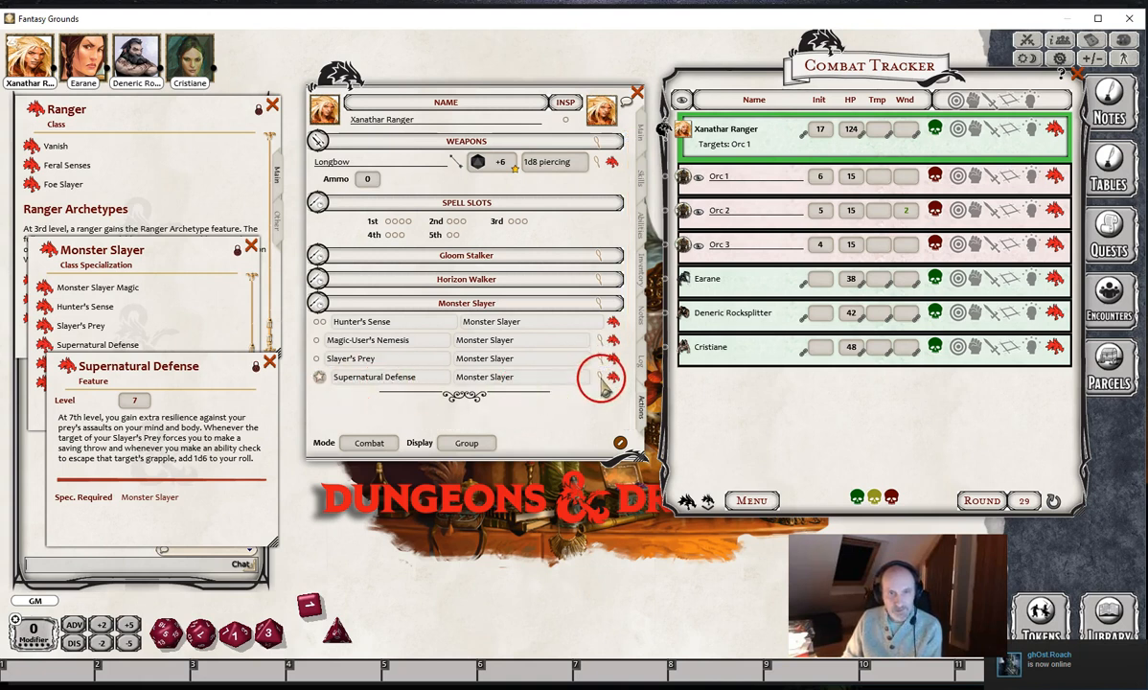
{"action": "left_click", "coordinate": [601, 379]}
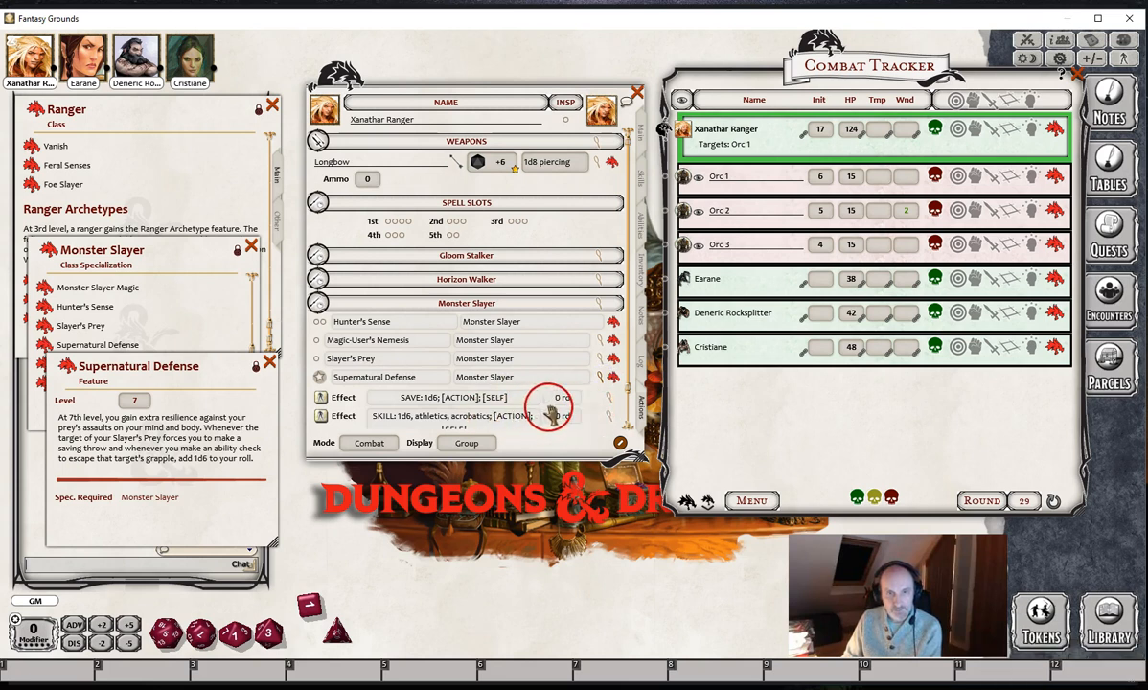
Step: Review Supernatural Defense's SAVE: 1d6 and SKILL: 1d6, athletics, acrobatics effect settings, and close the feature description
{"action": "scroll", "coordinate": [601, 393], "scroll_direction": "down", "scroll_amount": 1}
{"action": "left_click", "coordinate": [607, 378]}
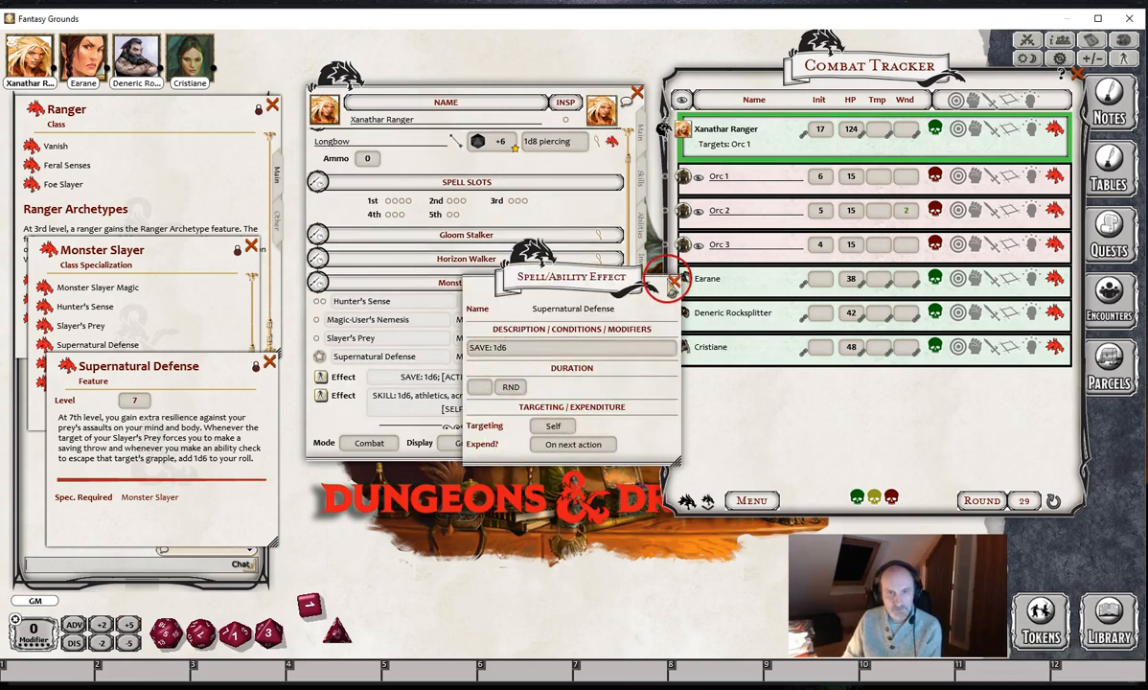
{"action": "left_click", "coordinate": [674, 281]}
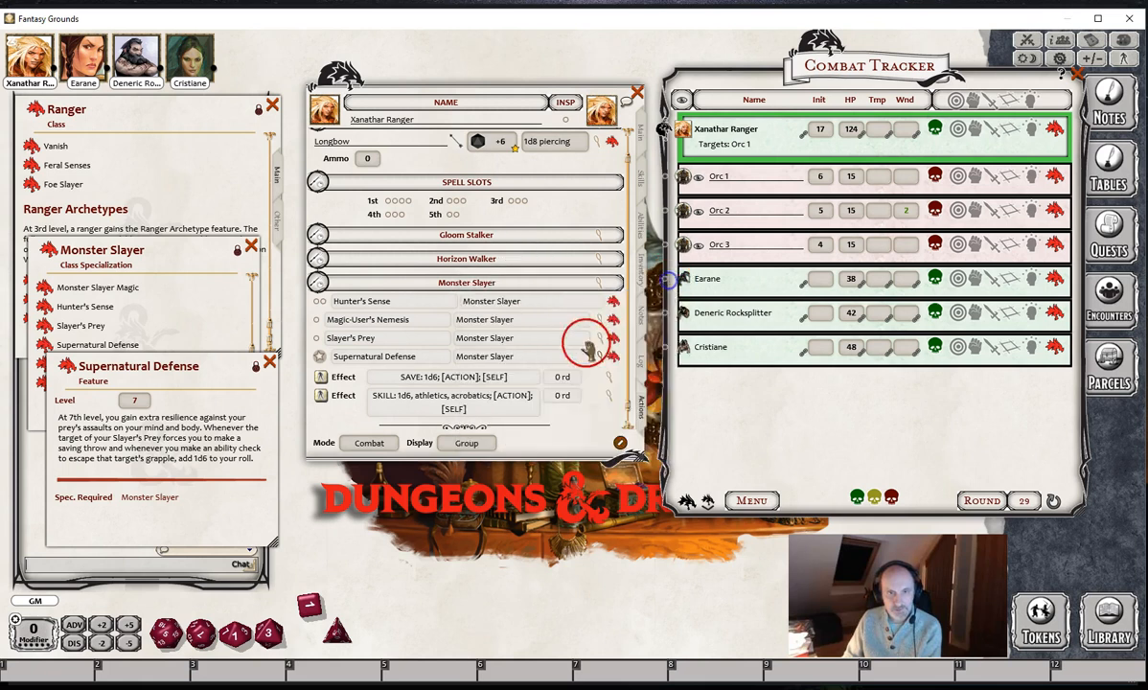
{"action": "left_click", "coordinate": [608, 395]}
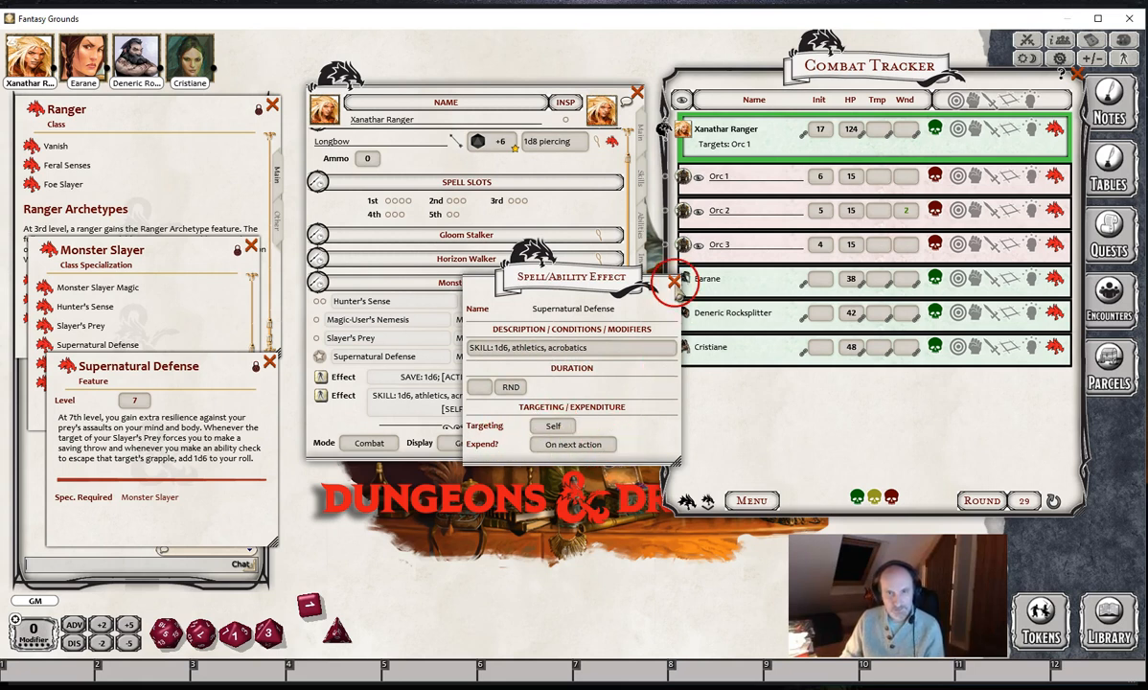
{"action": "left_click", "coordinate": [674, 282]}
{"action": "left_click", "coordinate": [269, 362]}
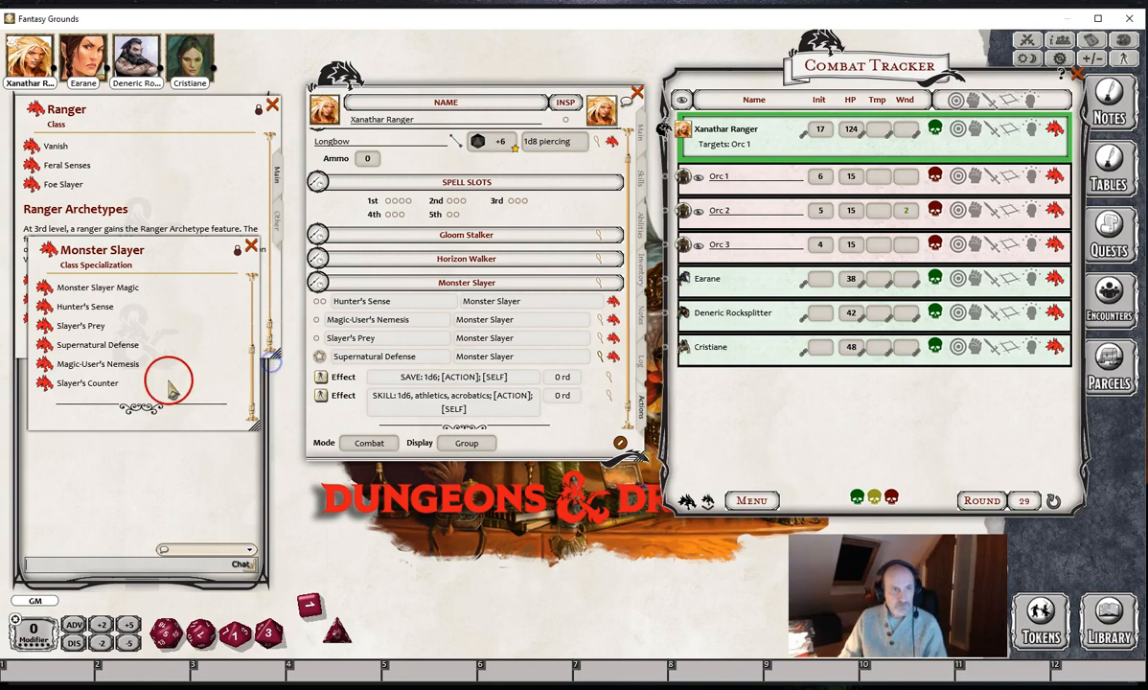